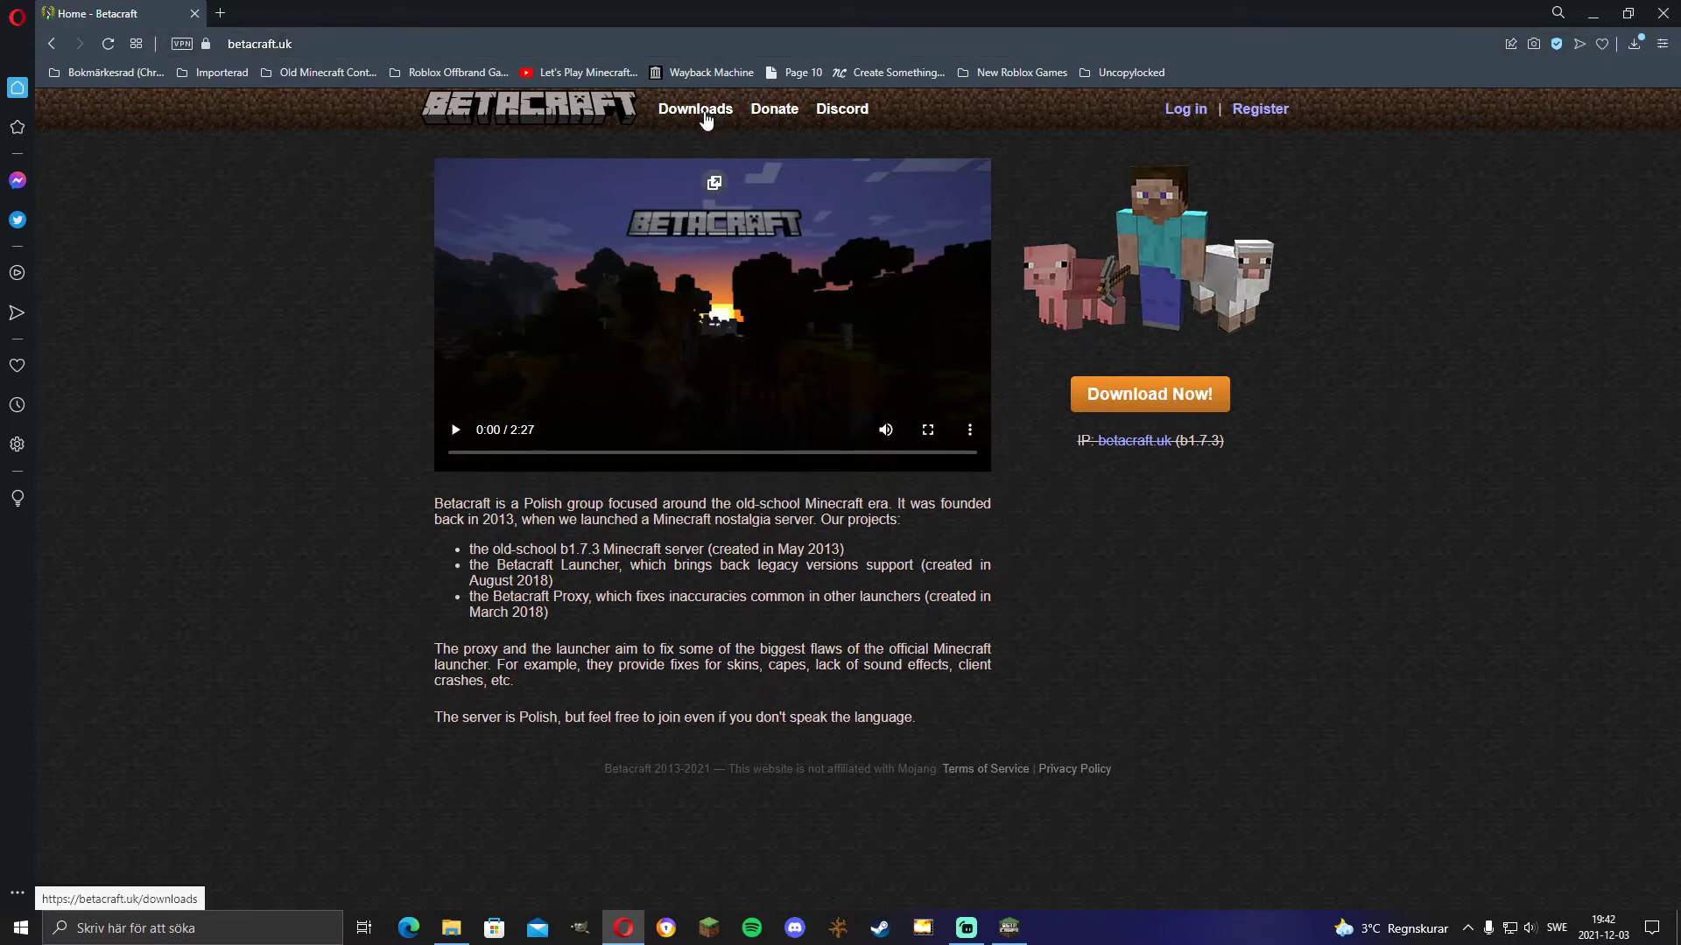
# Step: Download the universal launcher JAR from the Betacraft downloads page and save it as launcher-1.09_15.jar in Hämtade filer
pyautogui.click(706, 111)
pyautogui.scroll(-2, 947, 389)
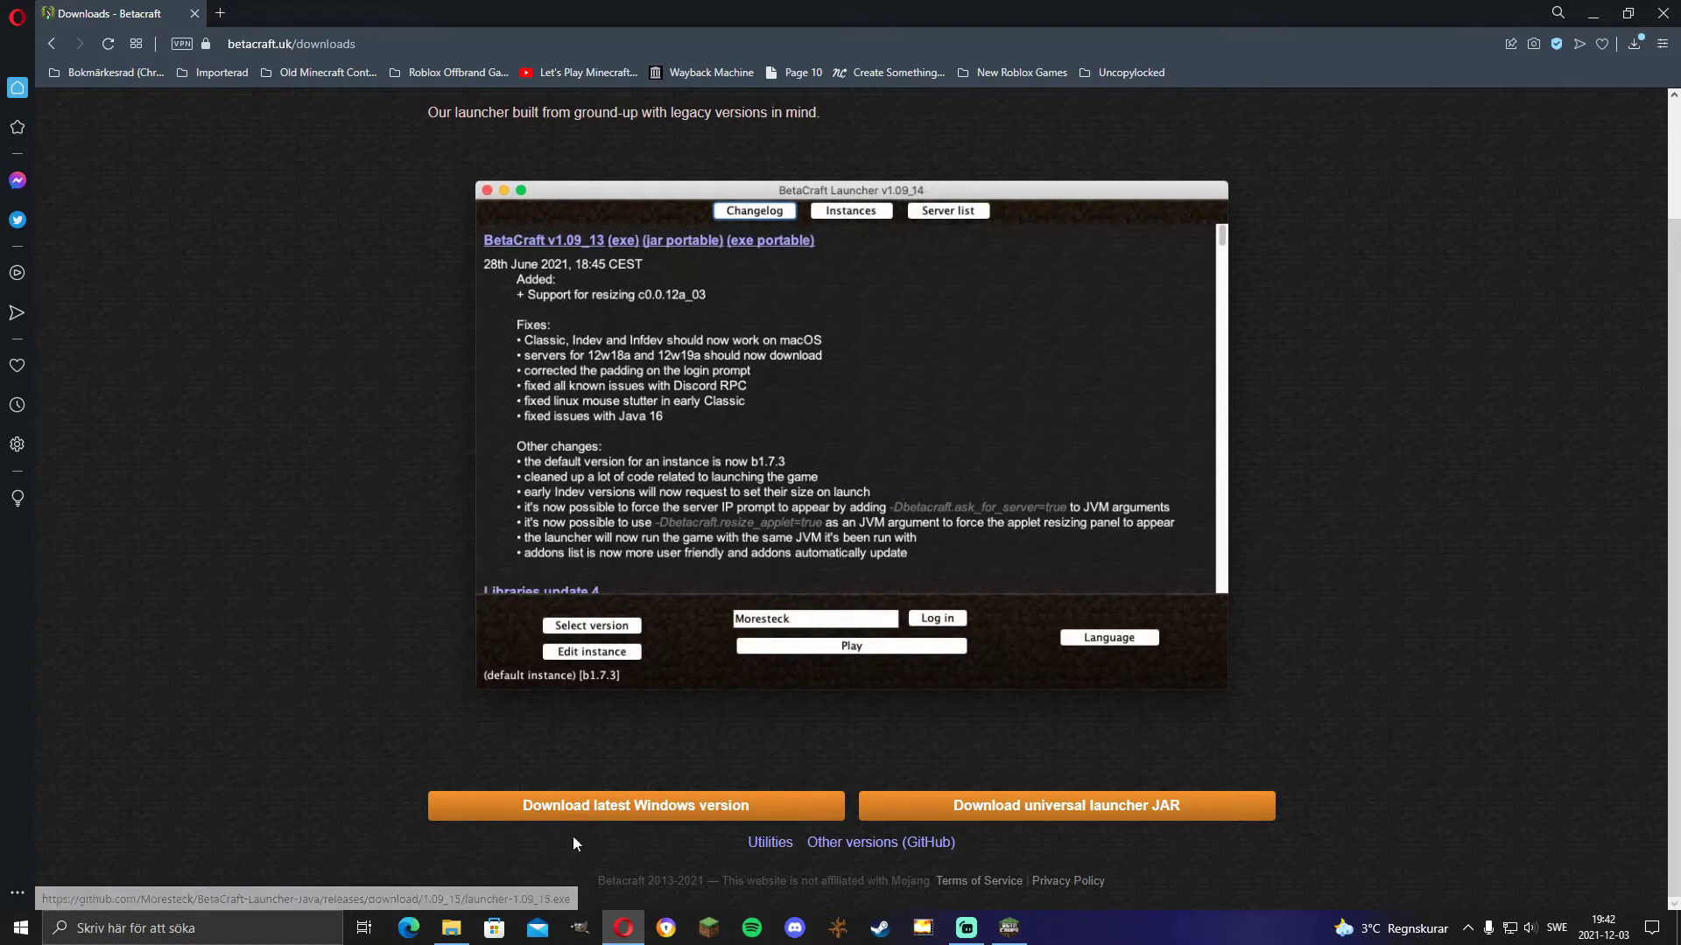
pyautogui.click(1111, 811)
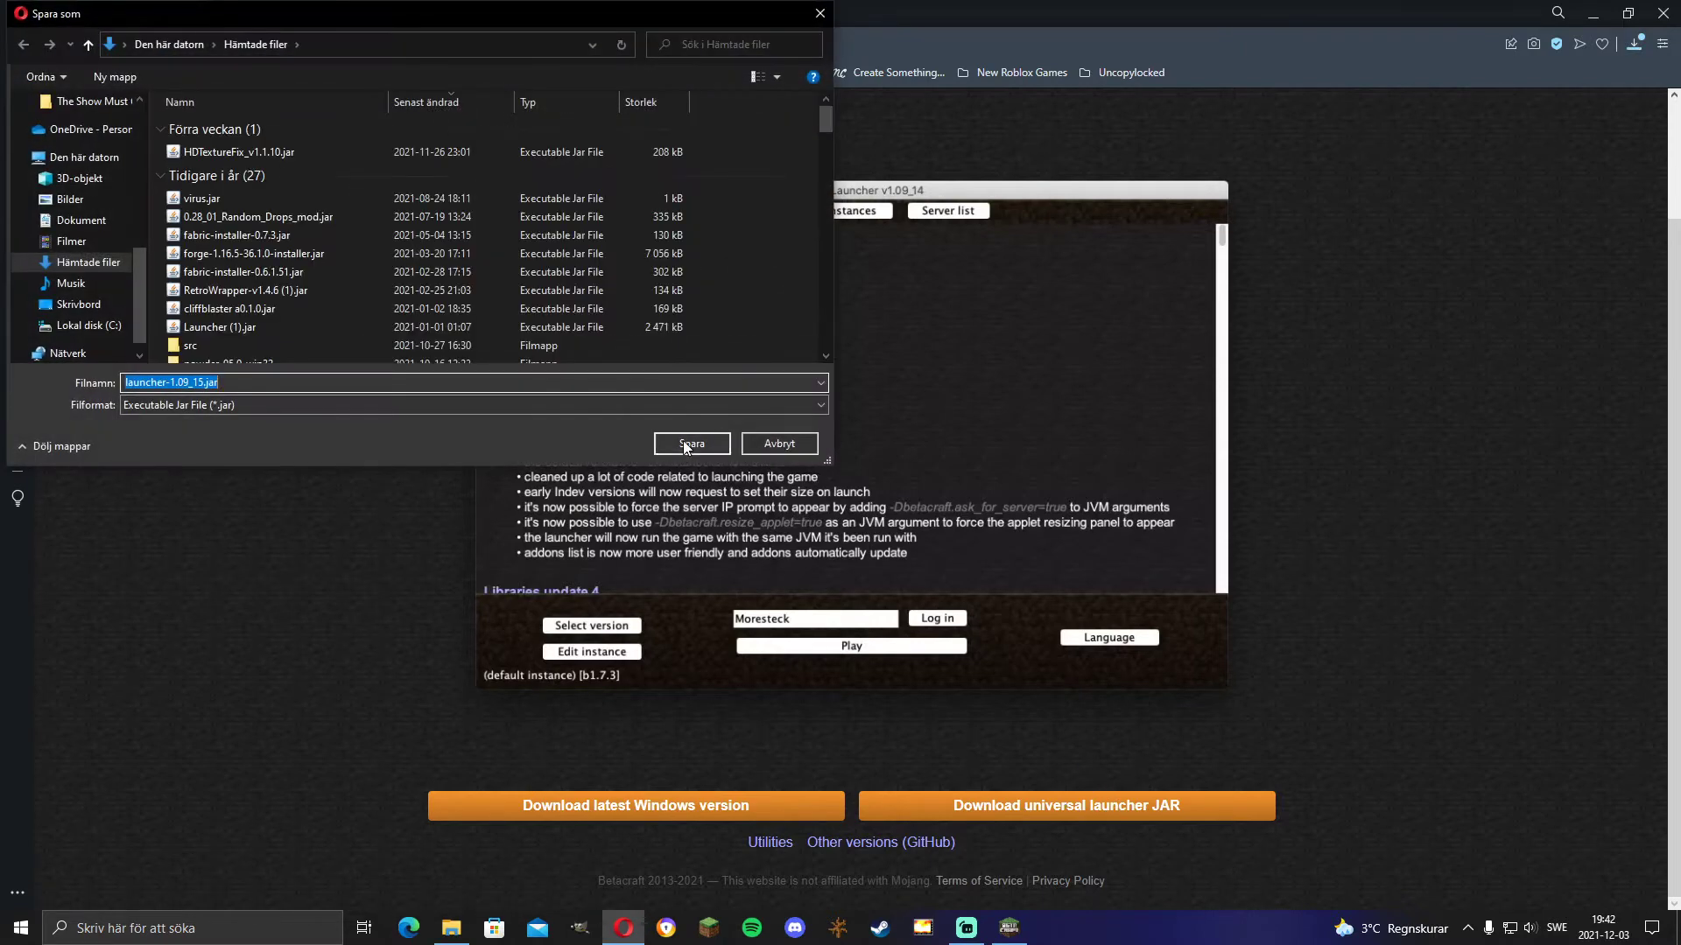
pyautogui.click(691, 444)
# Step: Move launcher-1.09_15.jar from Hämtade filer to the Betacraft folder, replacing the existing copy with administrator permission
pyautogui.click(450, 927)
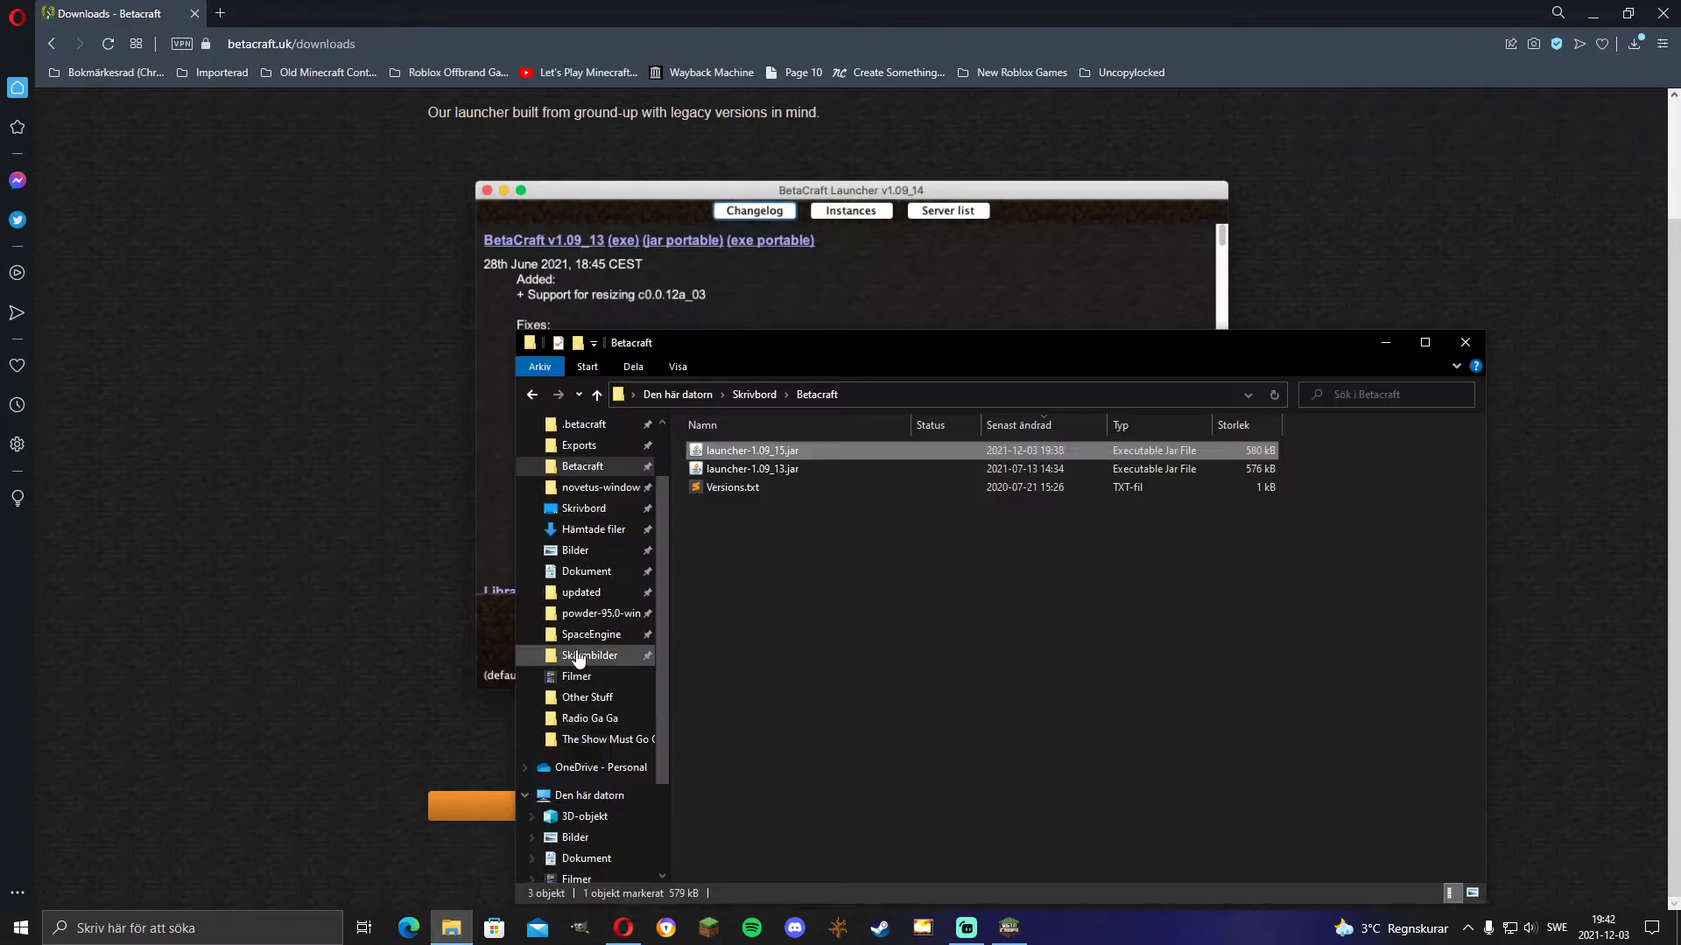
pyautogui.click(549, 536)
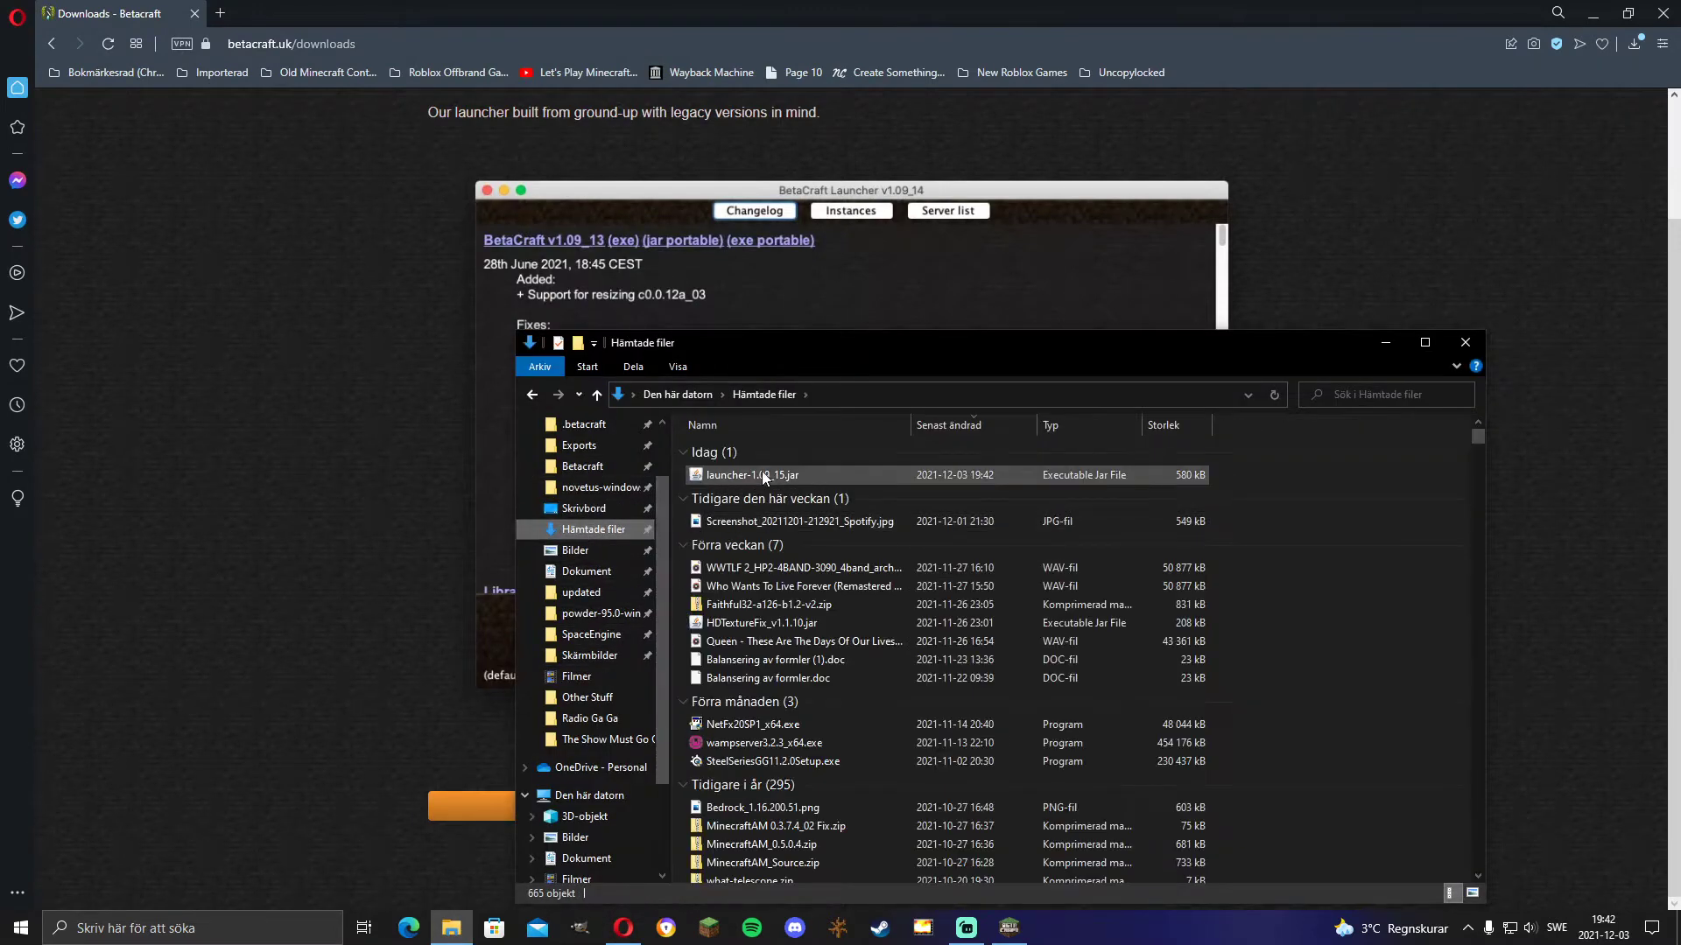
pyautogui.moveTo(738, 474); pyautogui.dragTo(575, 464)
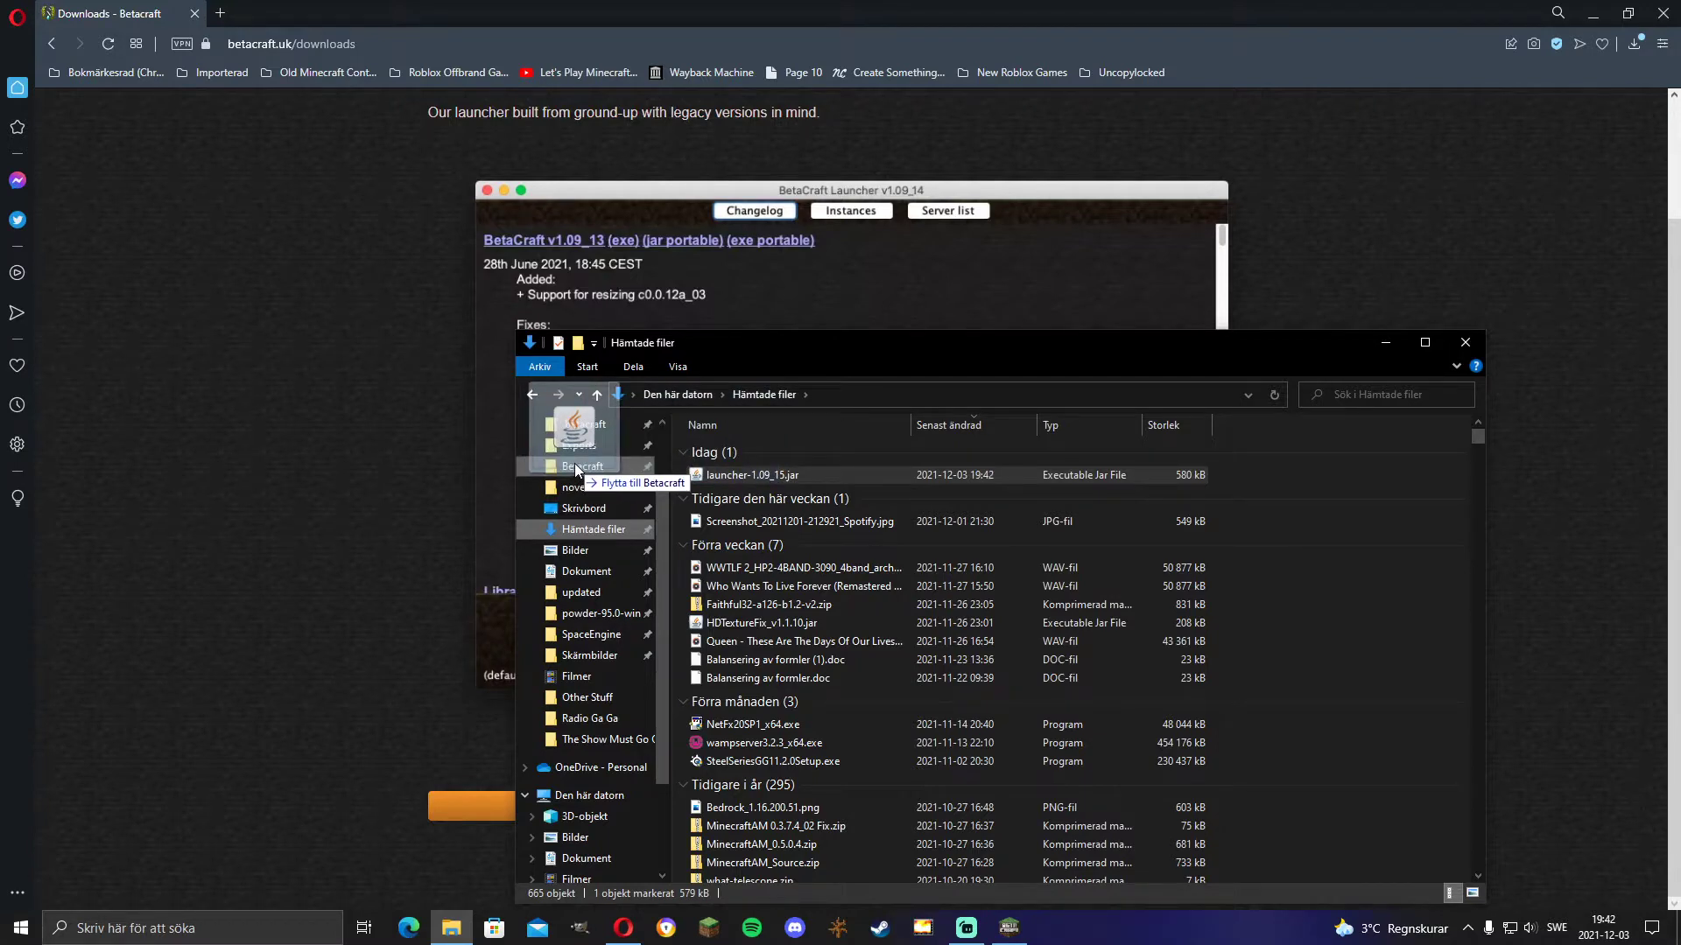
pyautogui.moveTo(574, 464); pyautogui.dragTo(574, 464)
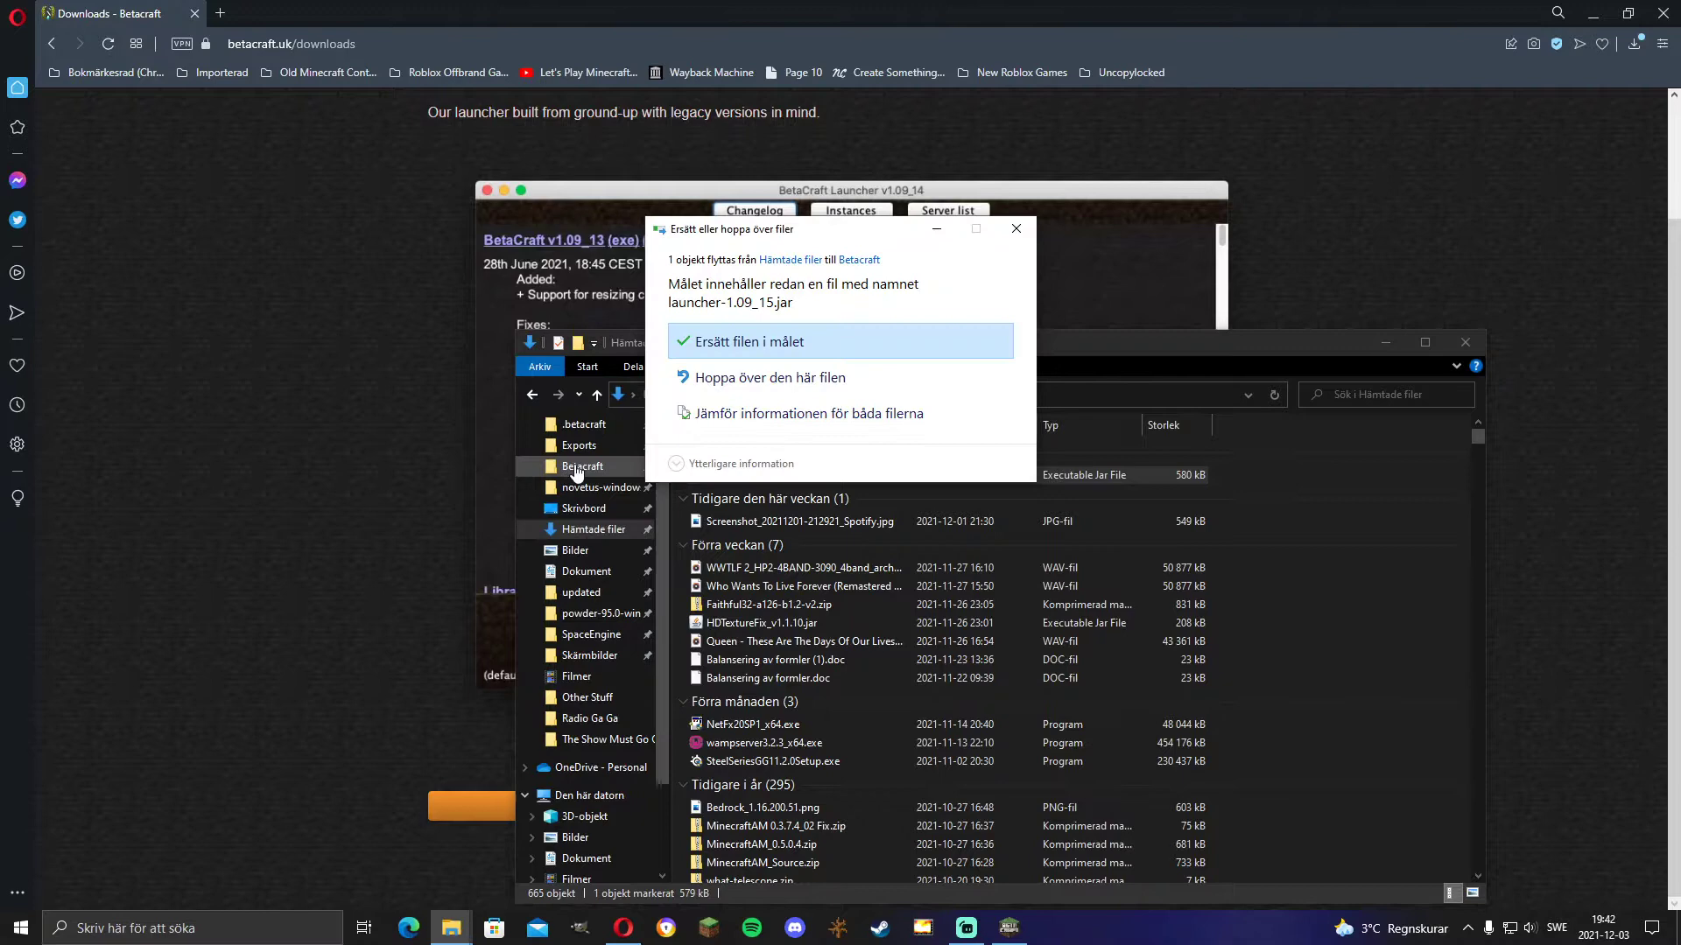
pyautogui.click(765, 344)
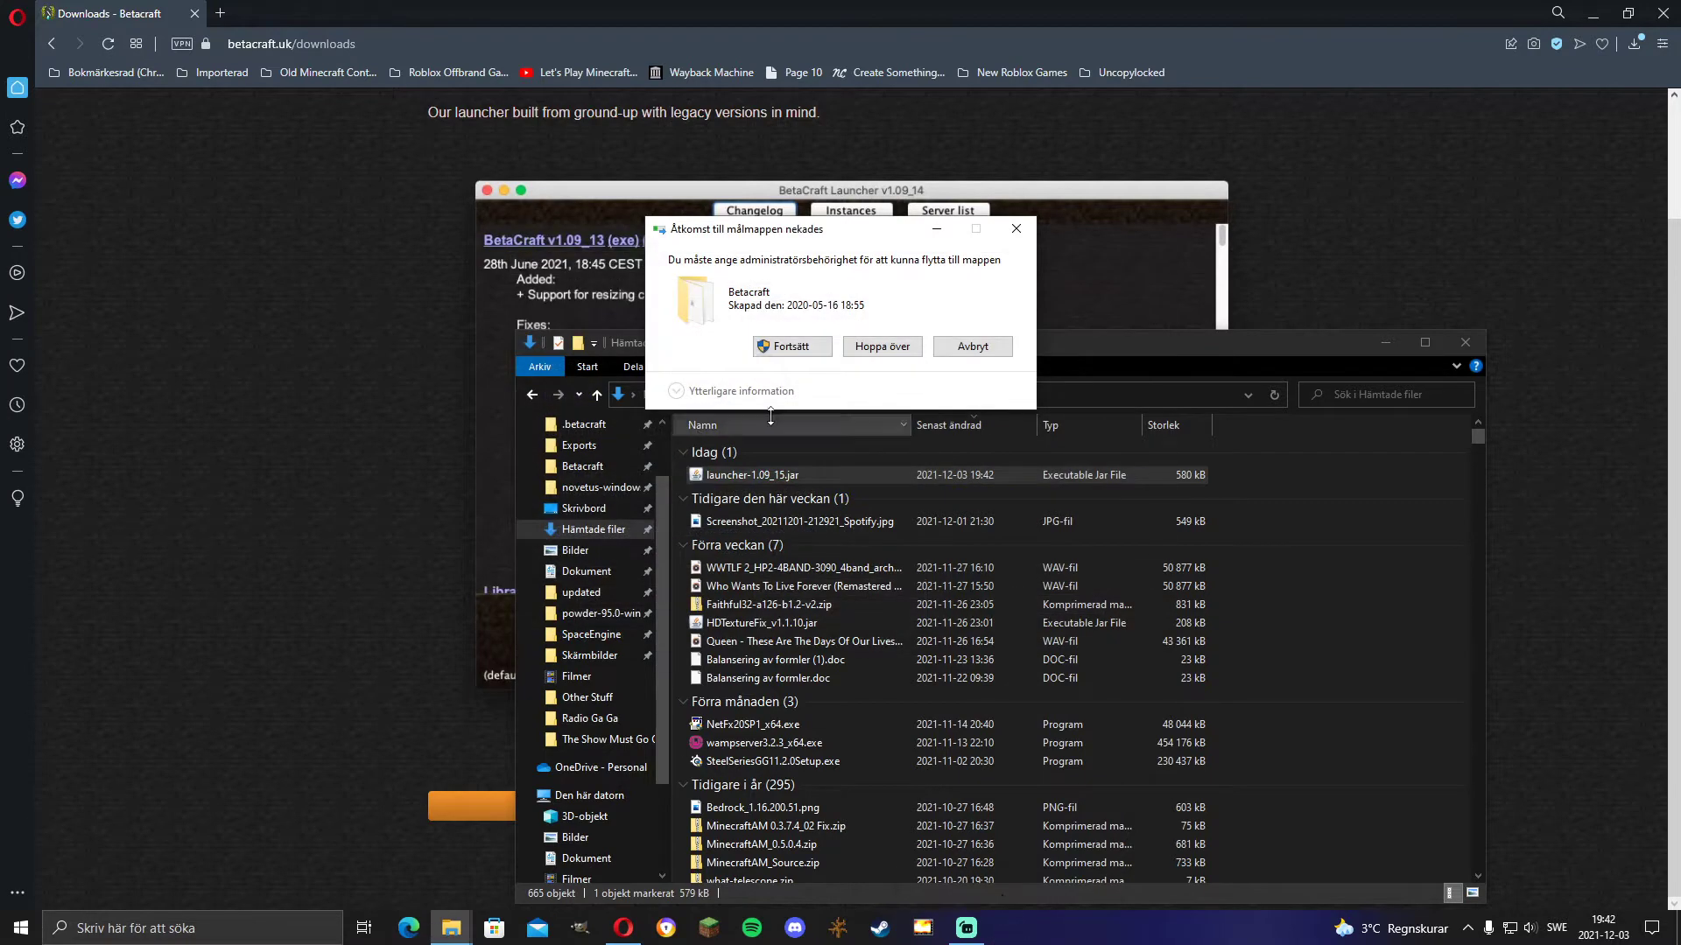
pyautogui.click(786, 346)
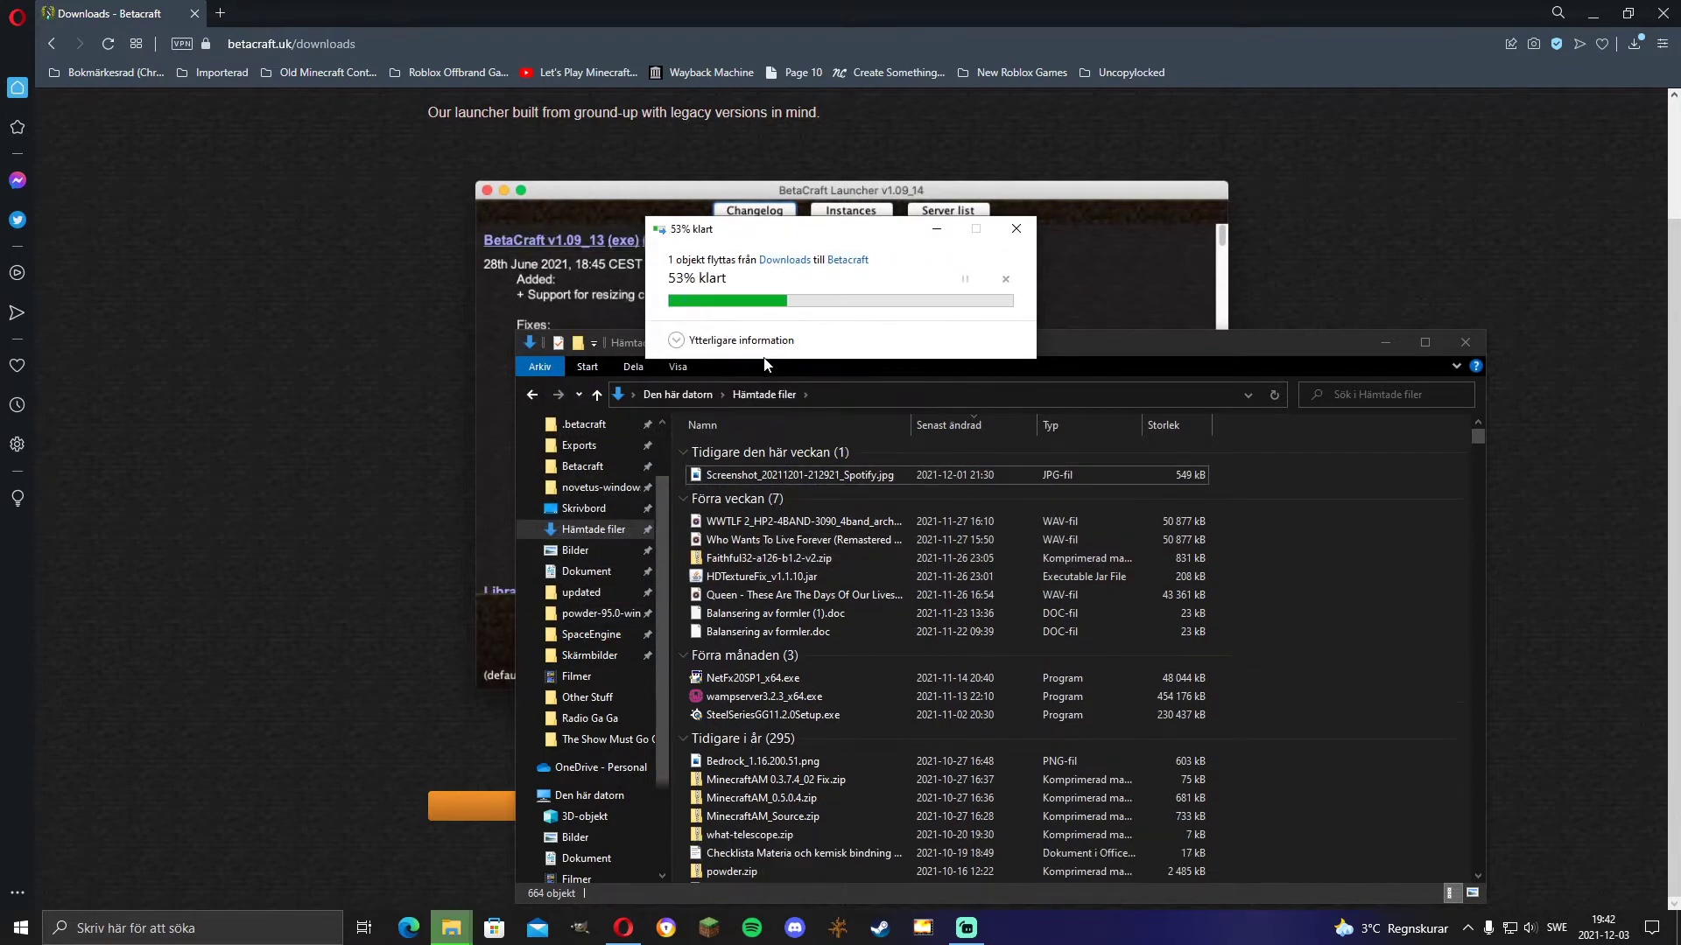
# Step: Run launcher-1.09_15.jar from the Betacraft folder
pyautogui.click(582, 466)
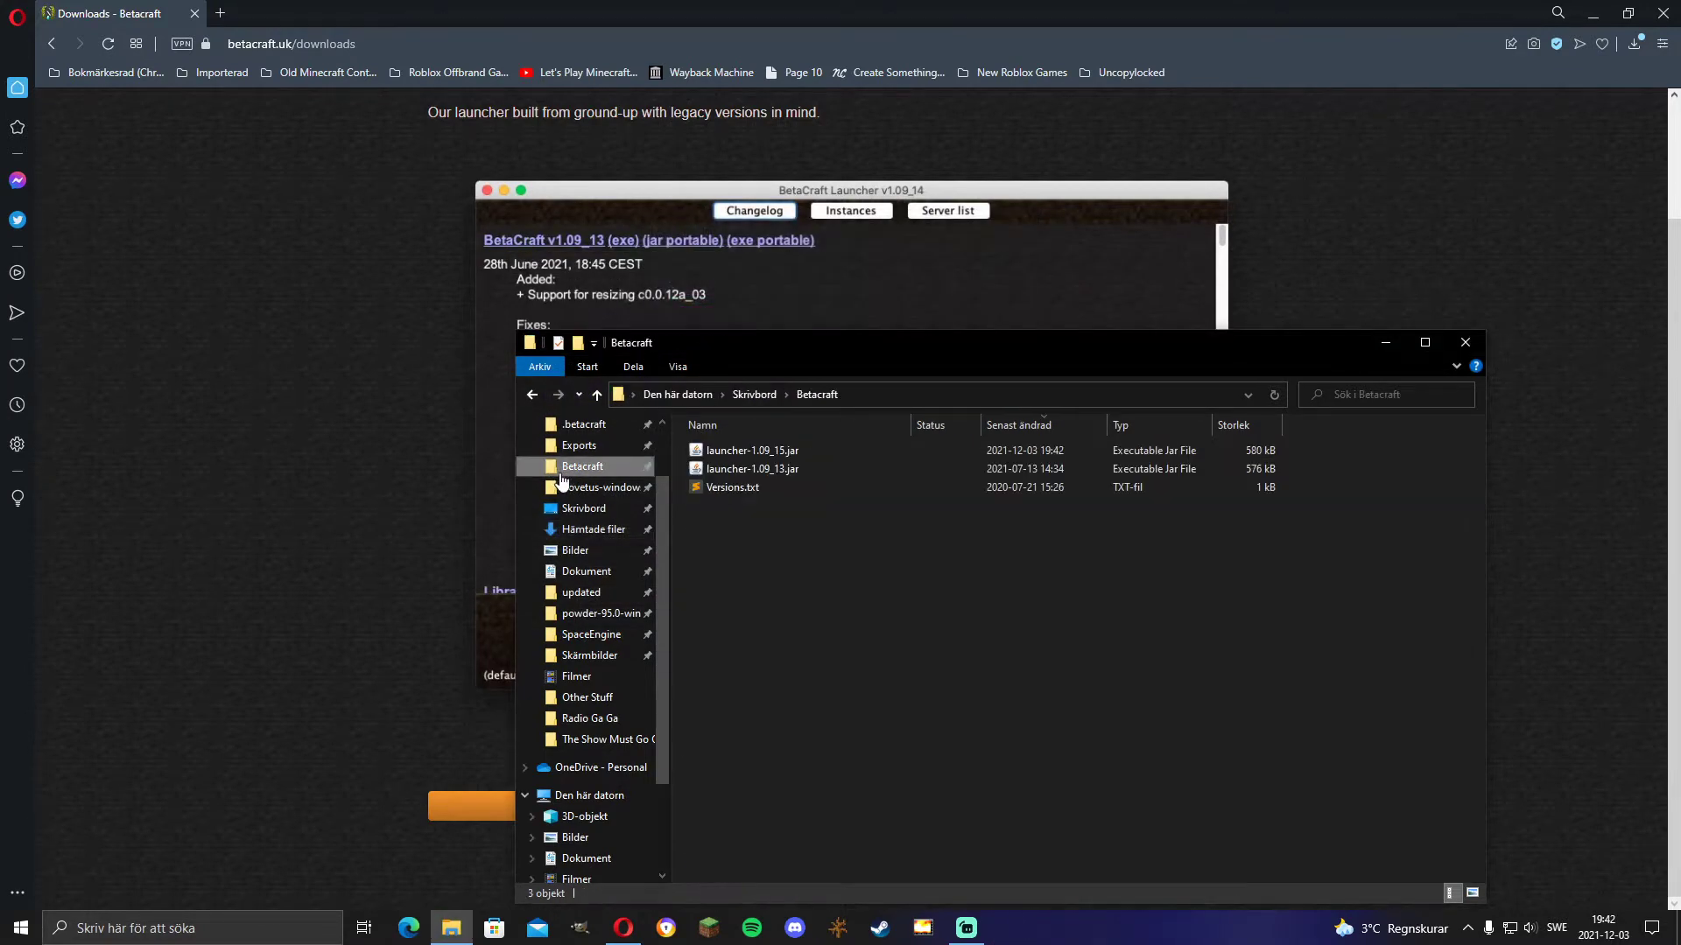
pyautogui.click(791, 456)
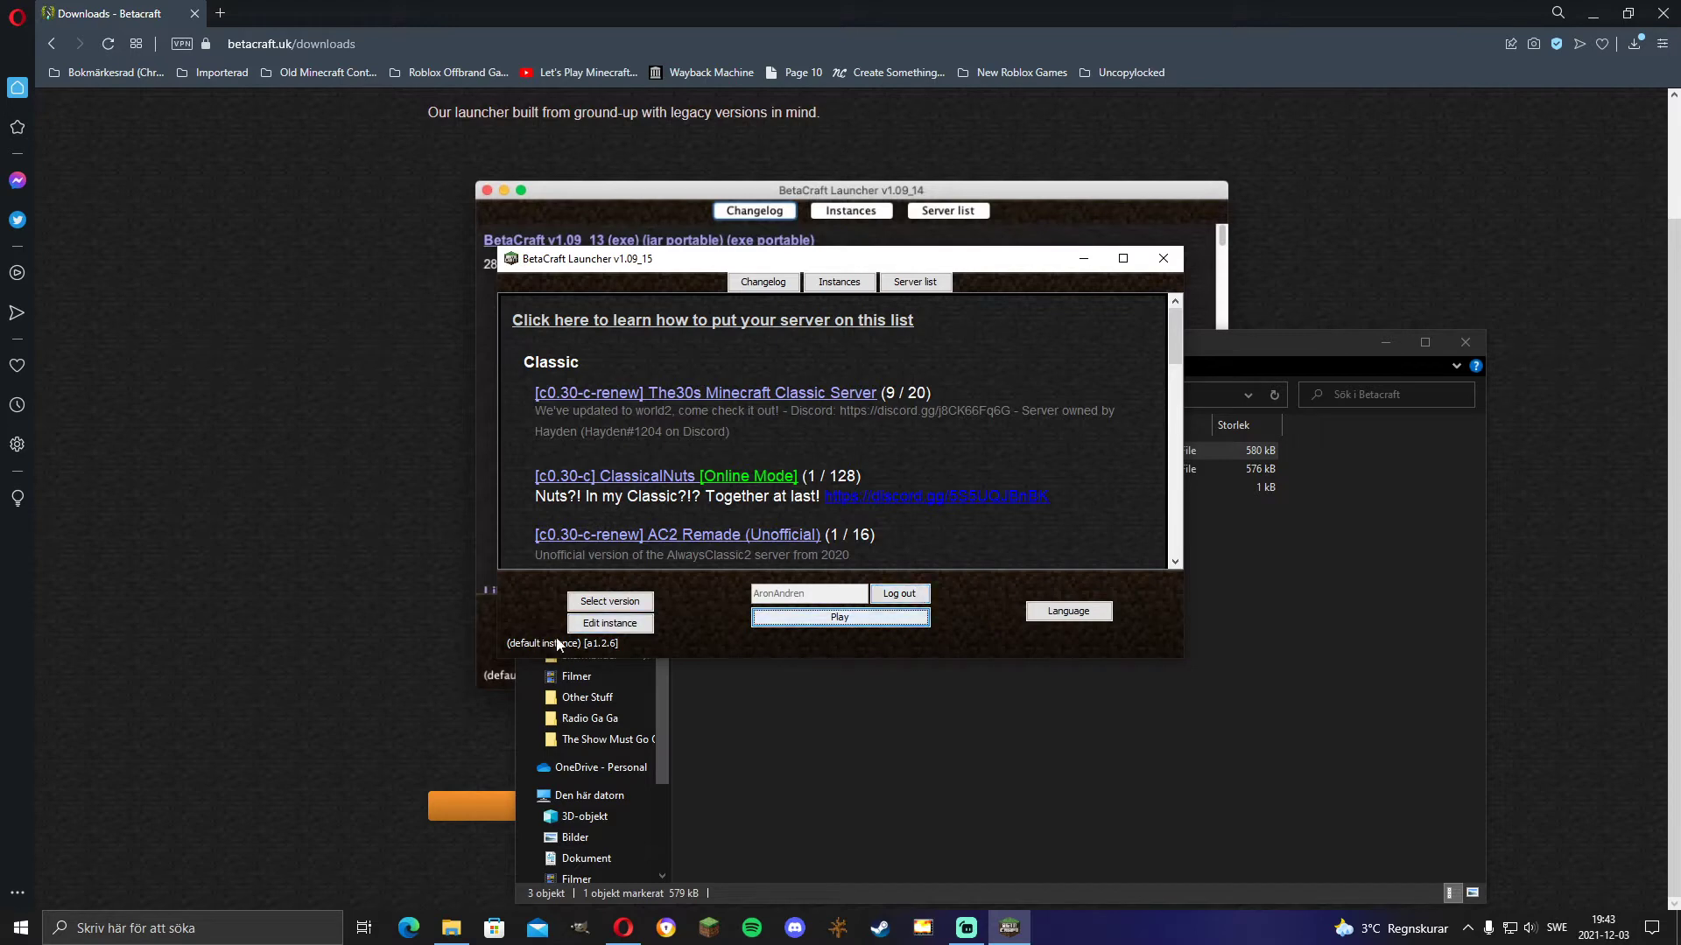
# Step: Browse the launcher's list of selectable Minecraft versions from Classic through Beta and close it without picking another version
pyautogui.click(610, 602)
pyautogui.scroll(-3, 910, 387)
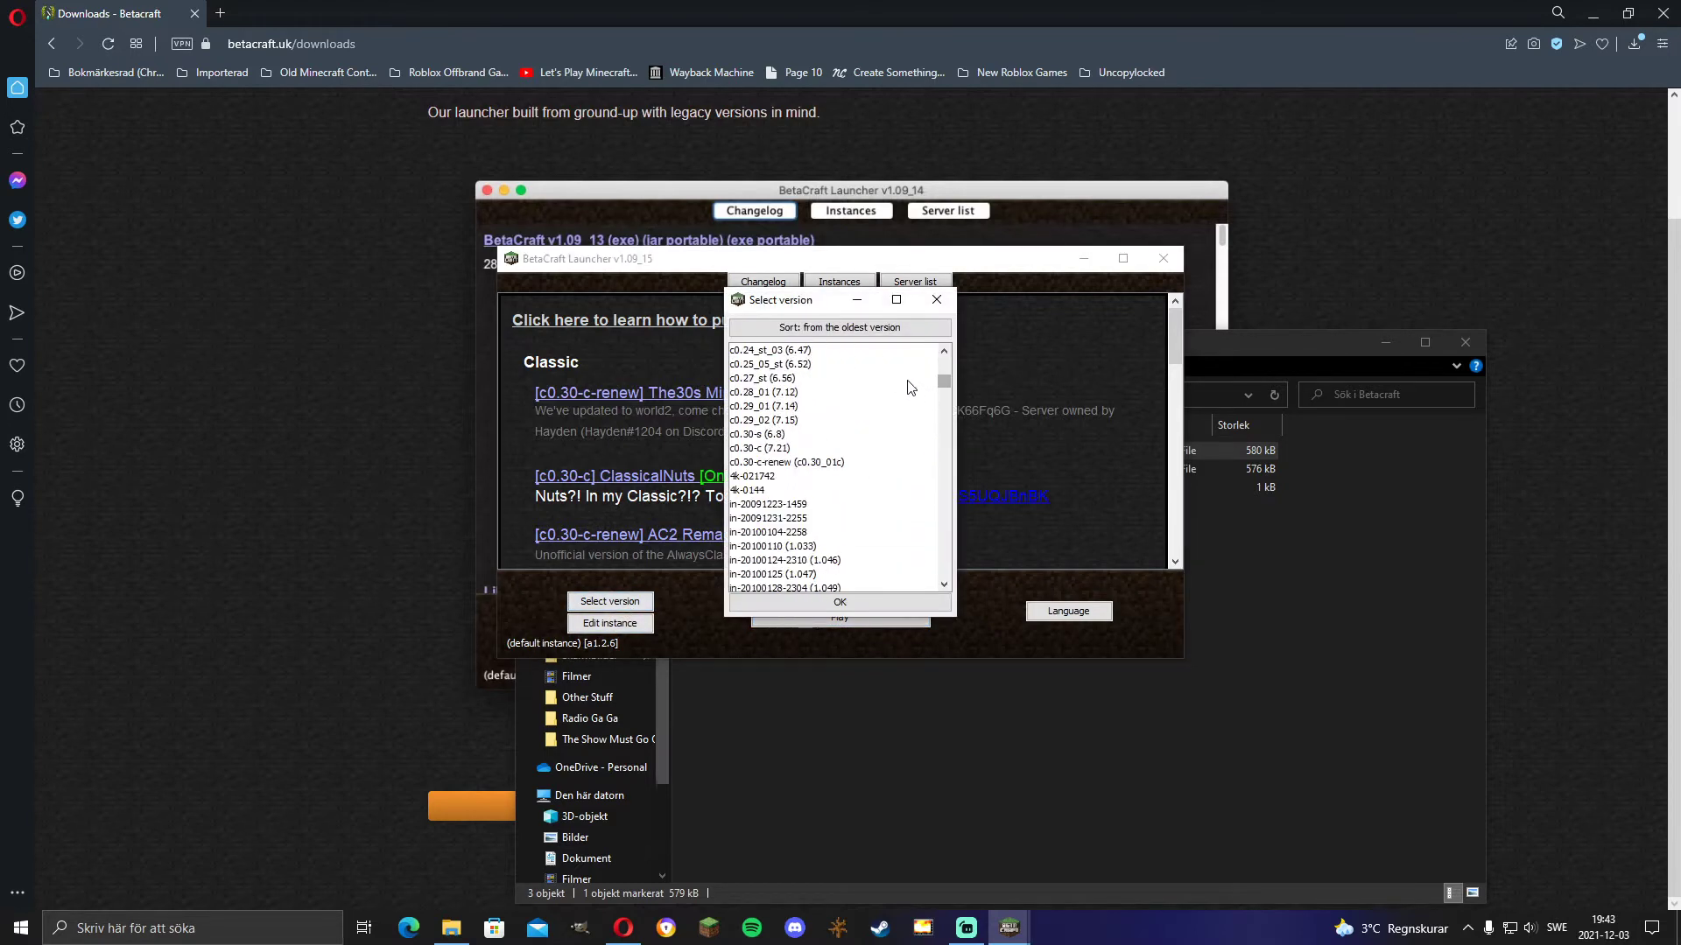
pyautogui.scroll(-20, 911, 387)
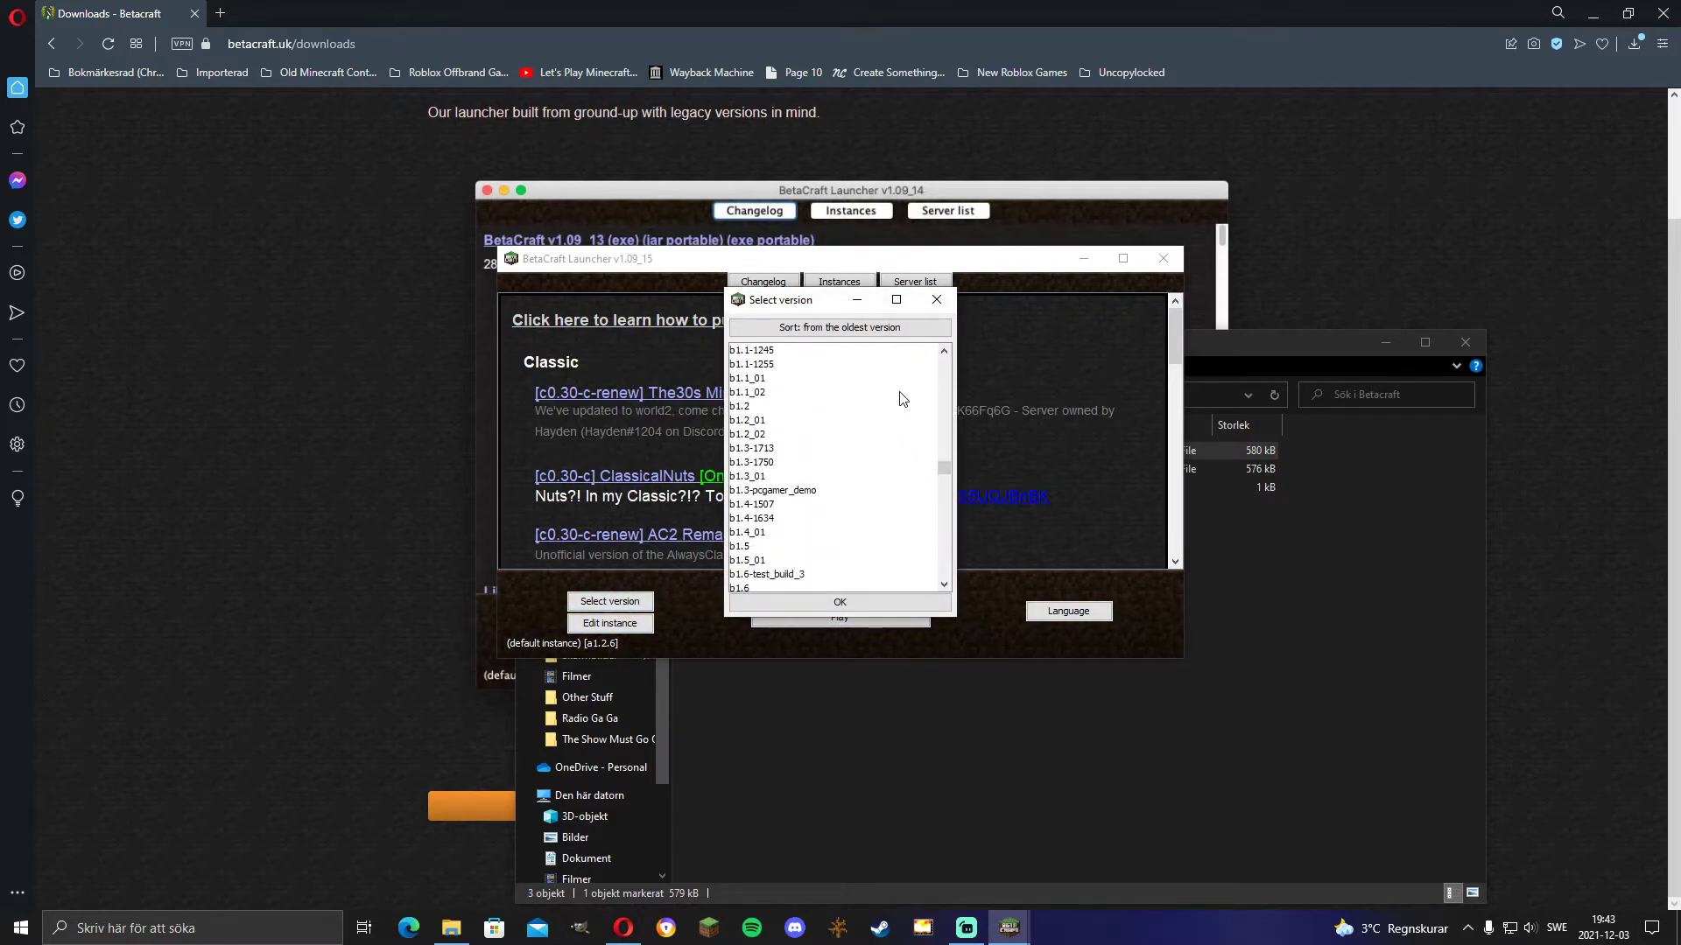
pyautogui.scroll(15, 902, 399)
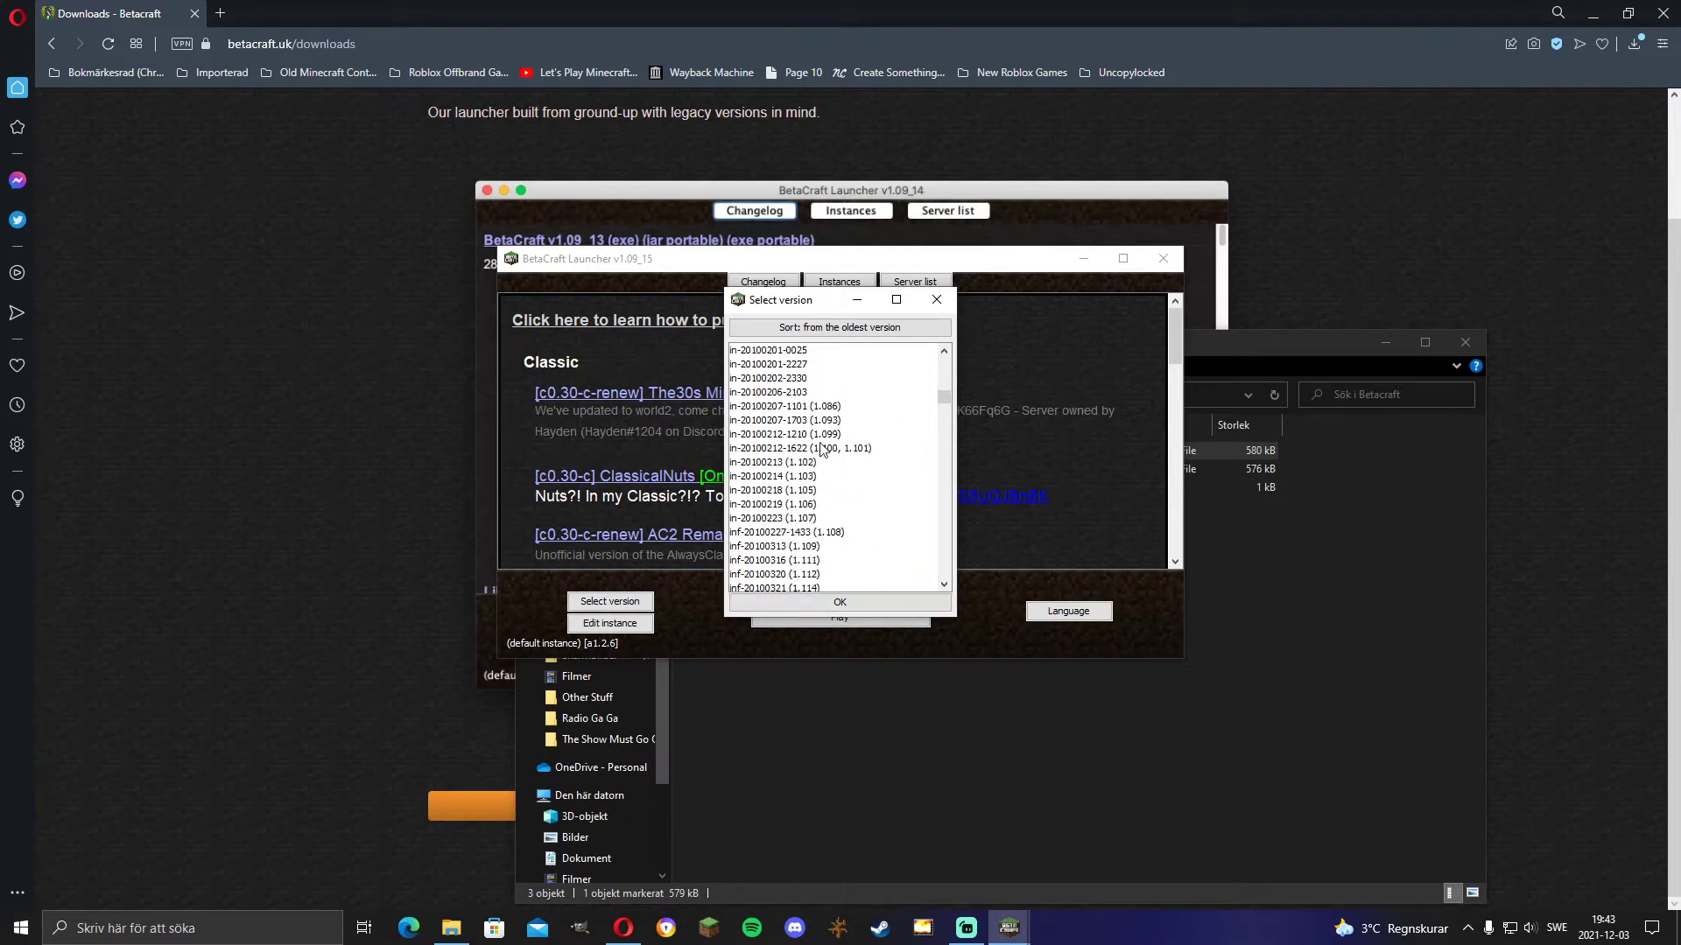
pyautogui.scroll(10, 870, 534)
pyautogui.click(838, 603)
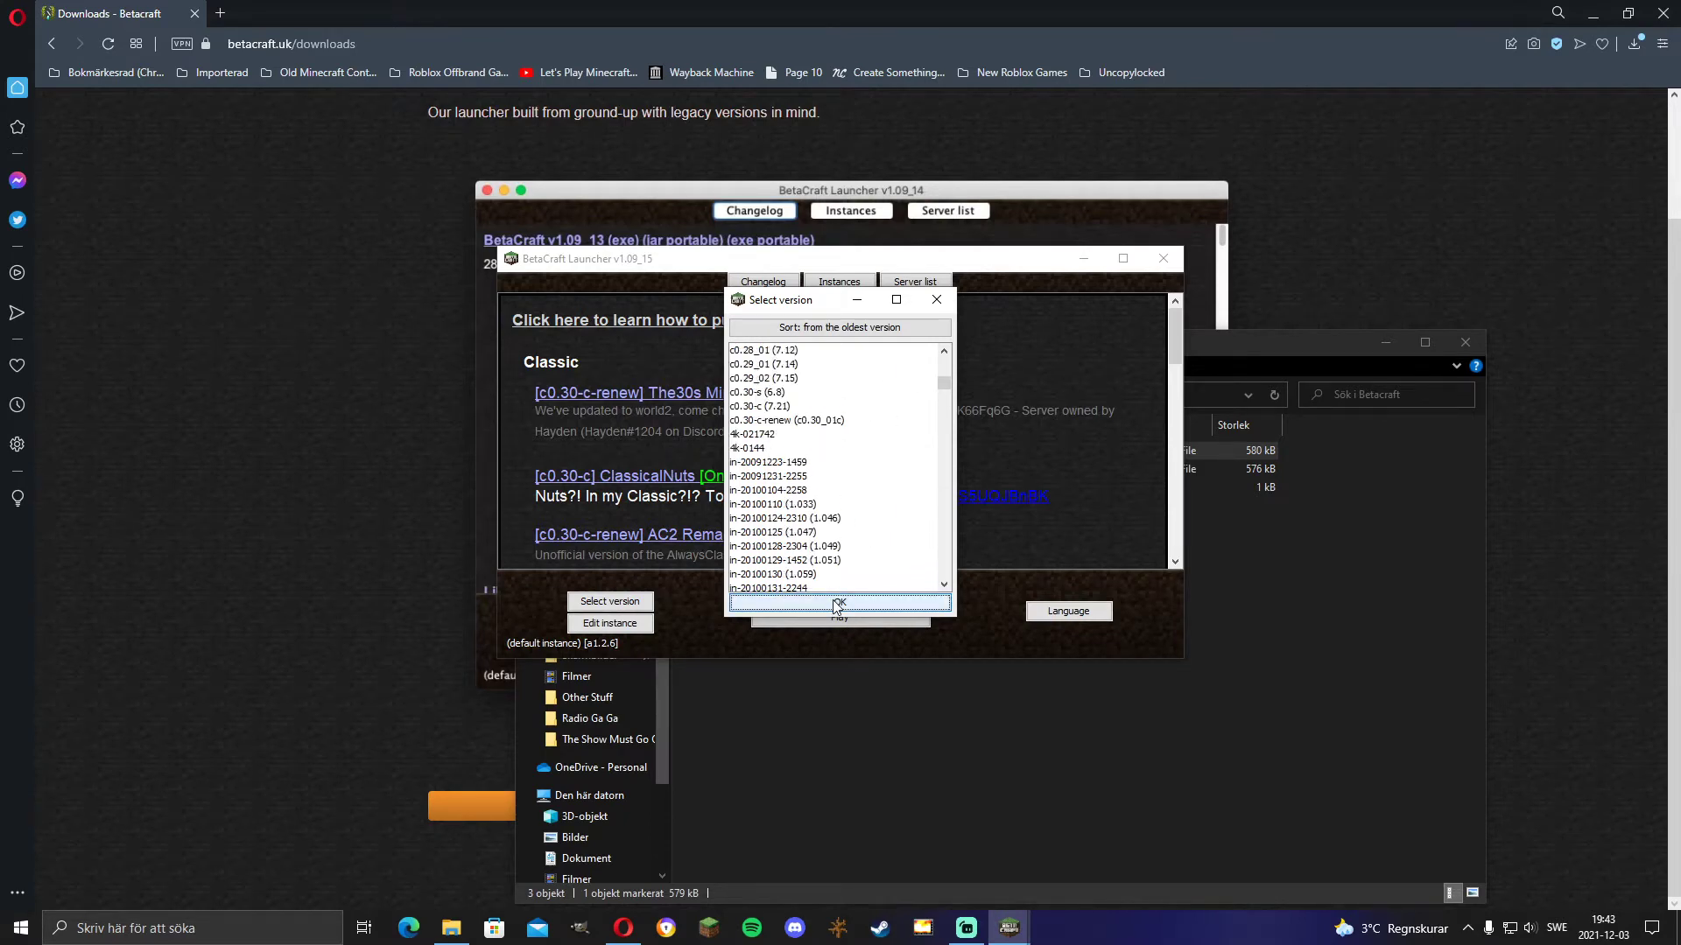
# Step: Review the default instance's settings, including its addons list and mods repository, and close them without changes
pyautogui.click(652, 625)
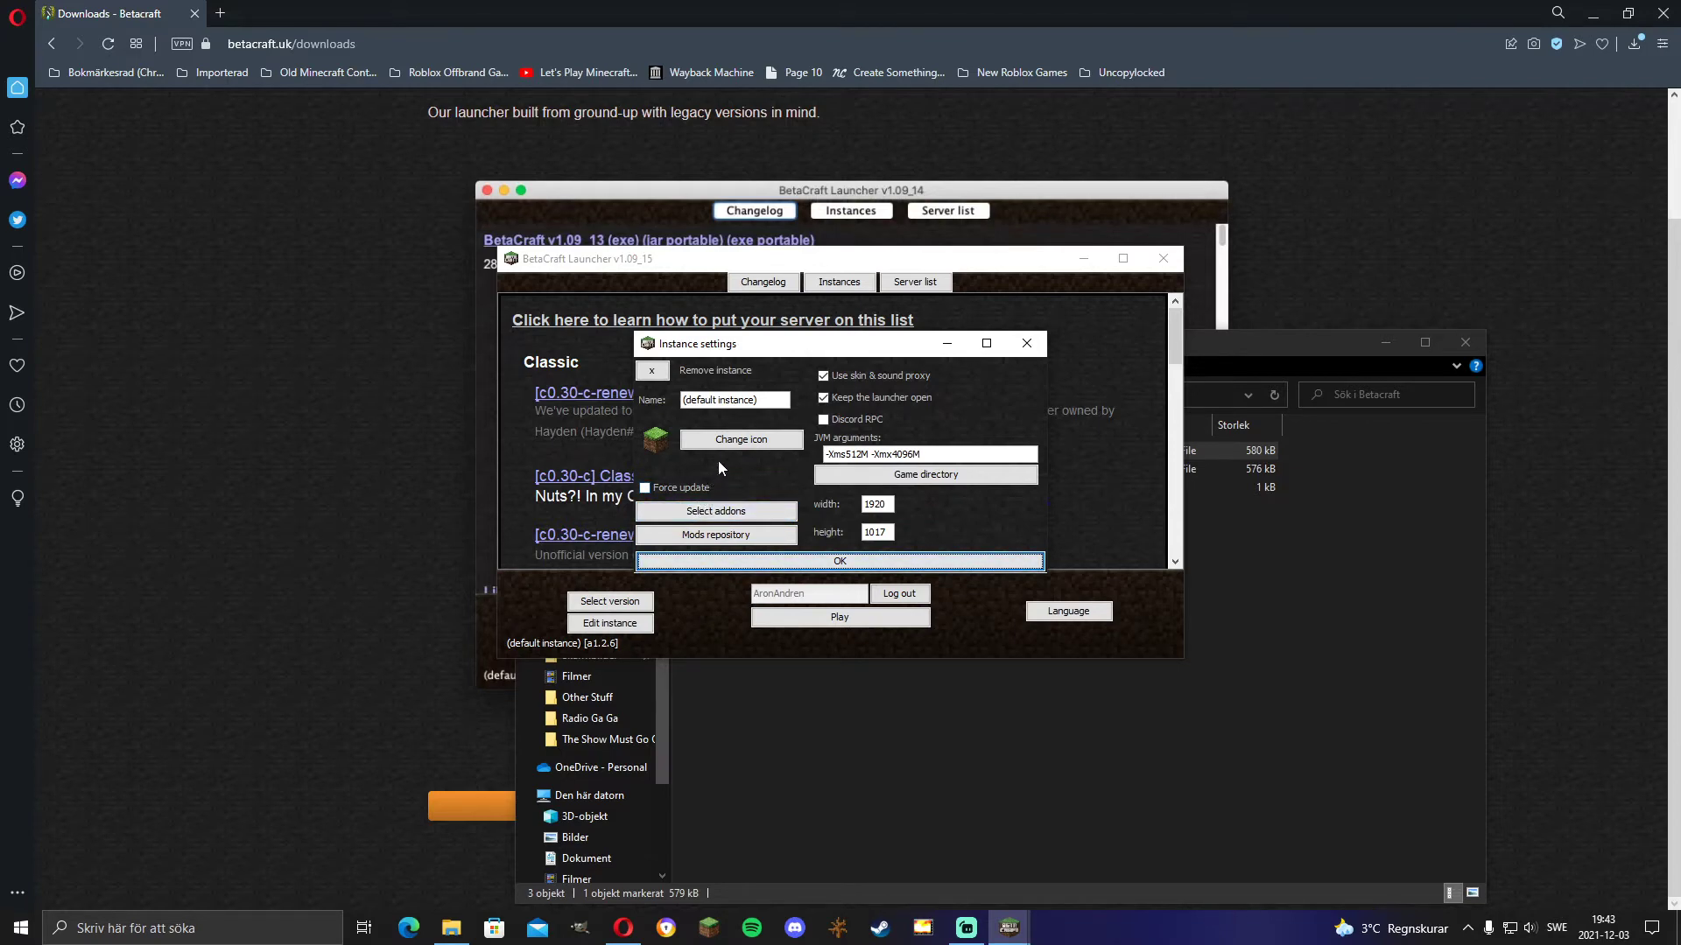
pyautogui.click(668, 513)
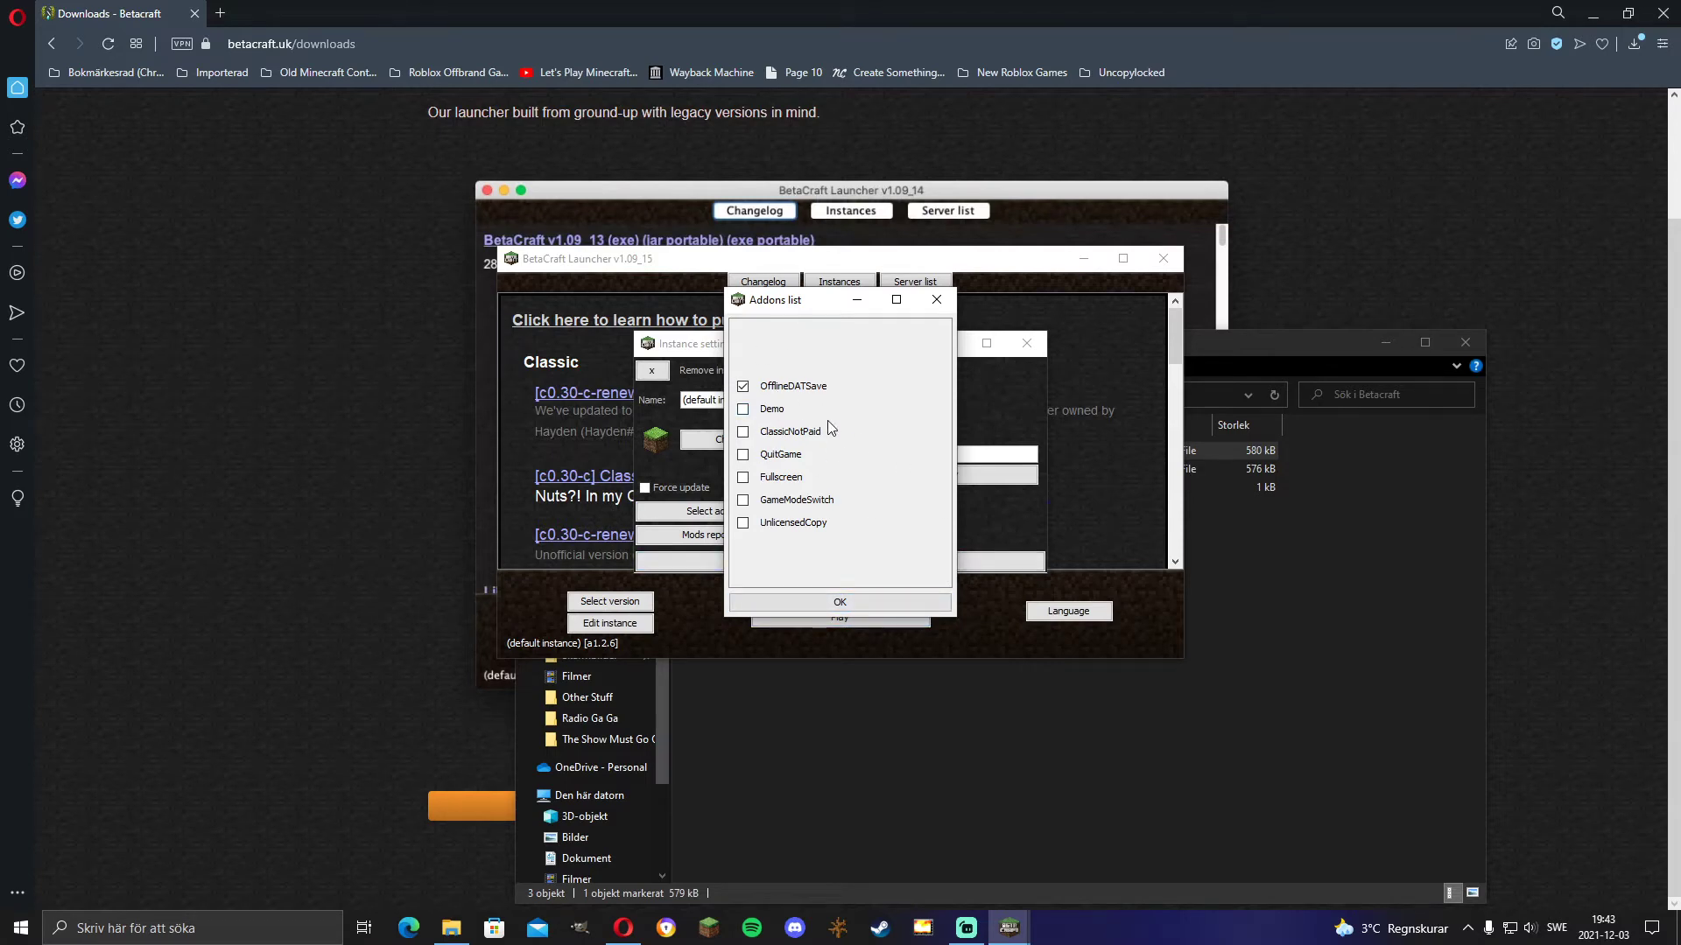
pyautogui.click(867, 601)
pyautogui.click(740, 535)
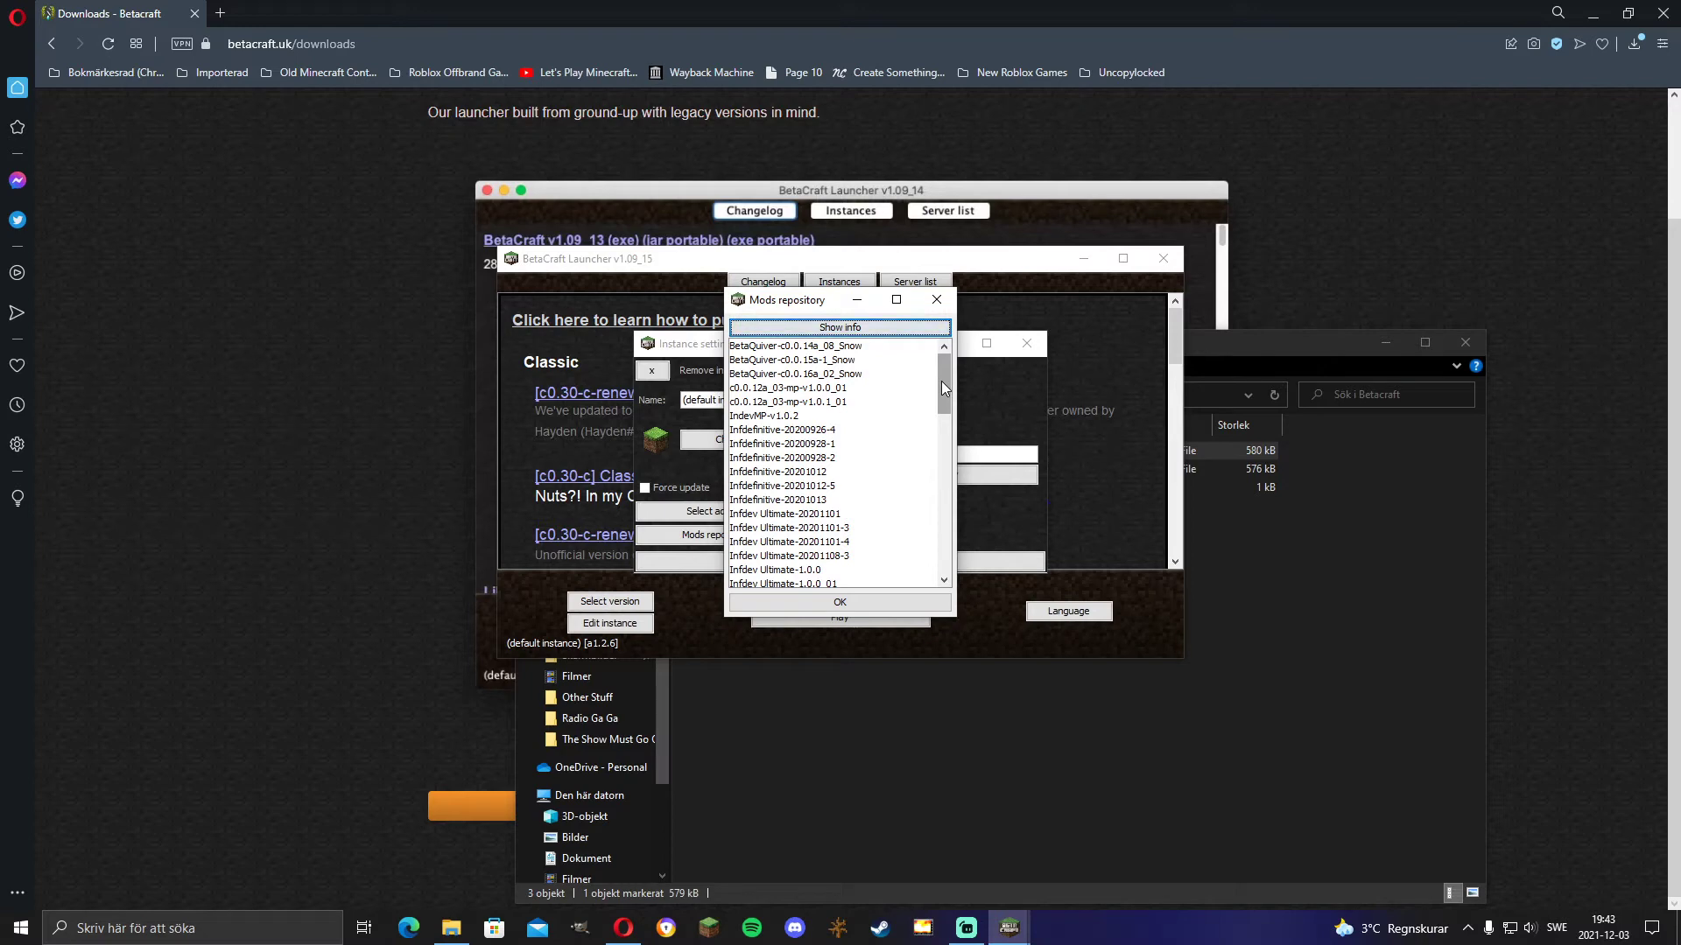
pyautogui.moveTo(942, 381)
pyautogui.mouseDown()
pyautogui.moveTo(933, 578)
pyautogui.moveTo(947, 372)
pyautogui.moveTo(936, 460)
pyautogui.moveTo(942, 401)
pyautogui.mouseUp()
pyautogui.click(896, 605)
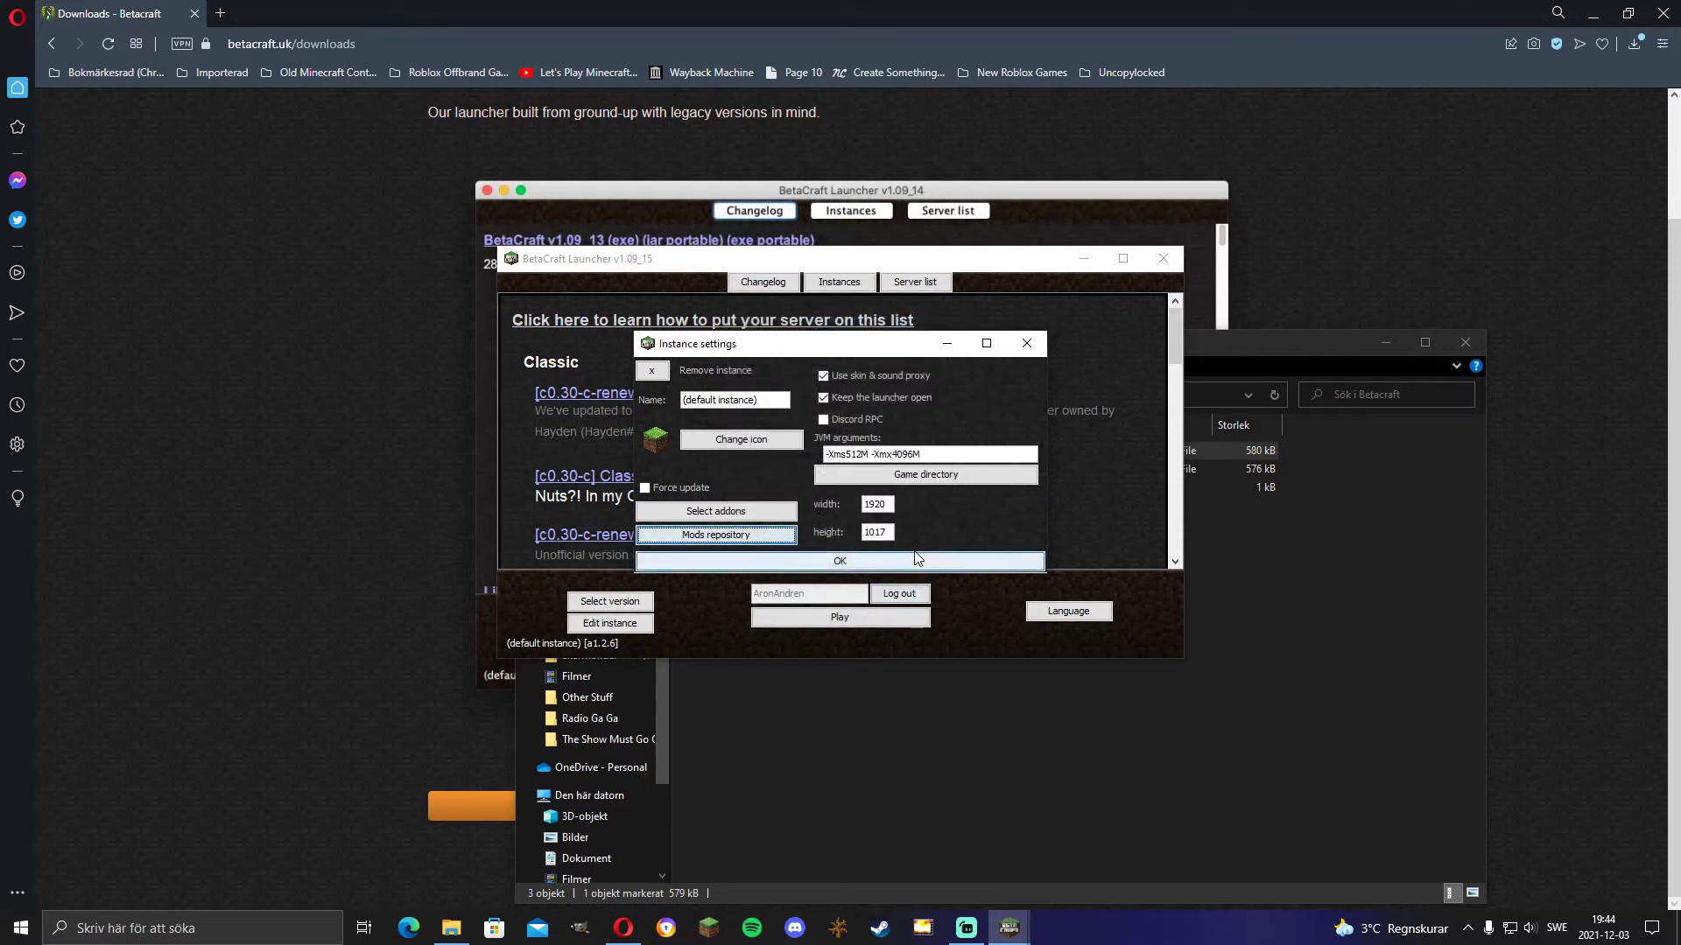
pyautogui.click(905, 566)
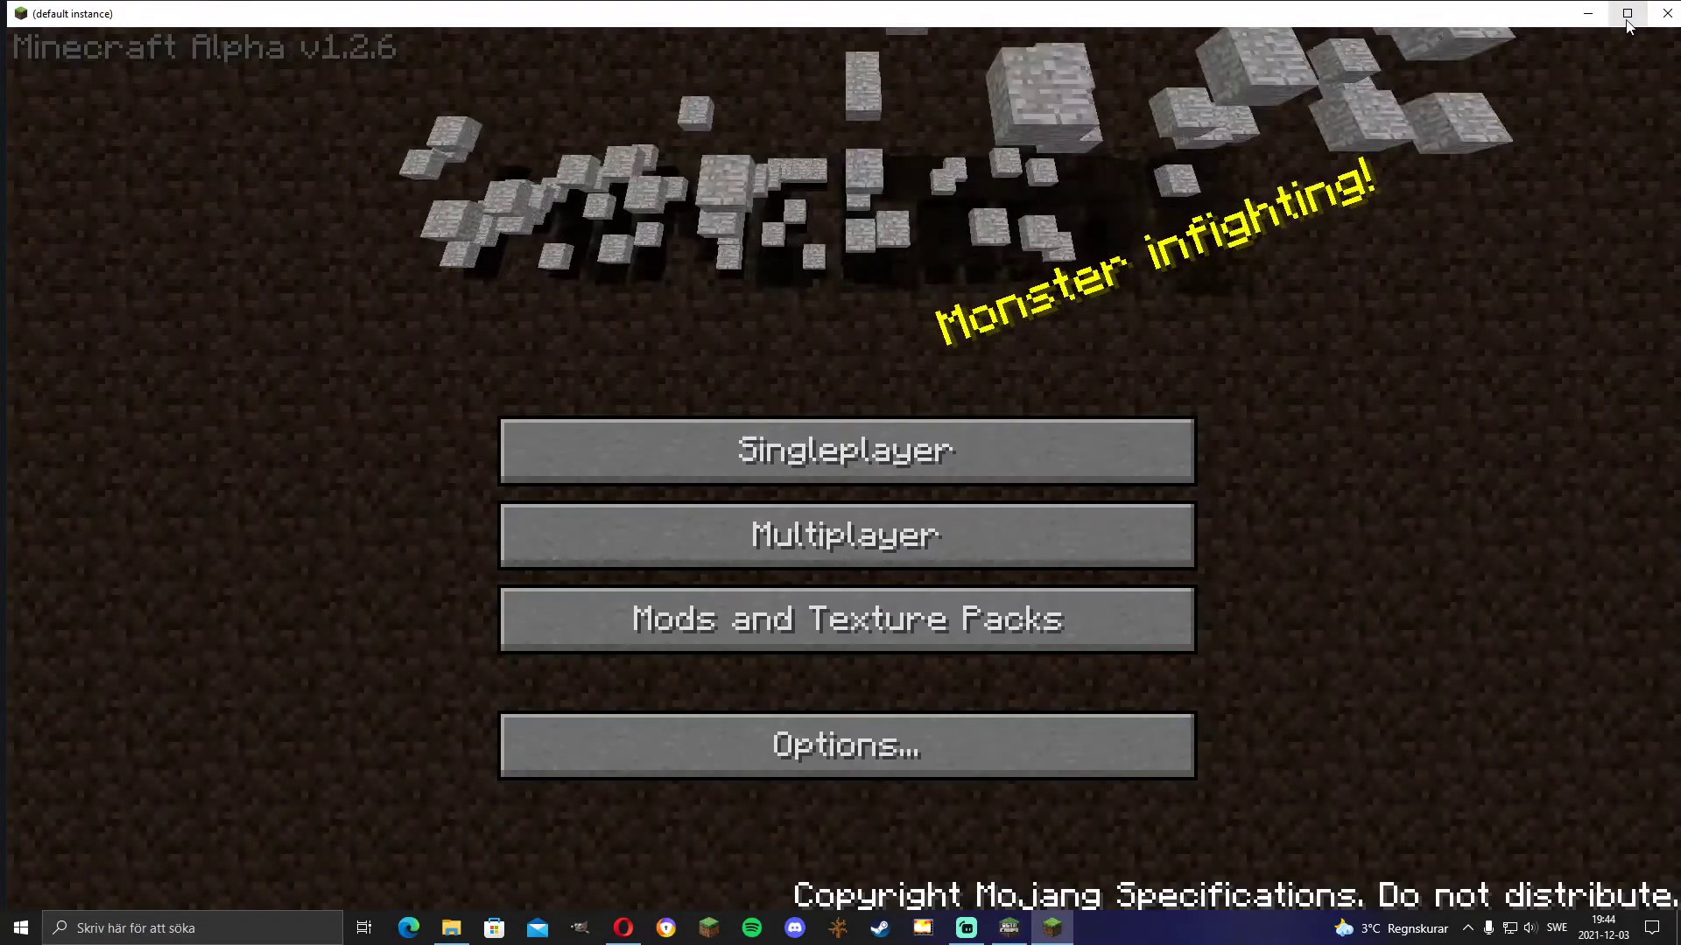
# Step: Load World 2 in singleplayer and check the character's skin in the inventory
pyautogui.click(999, 435)
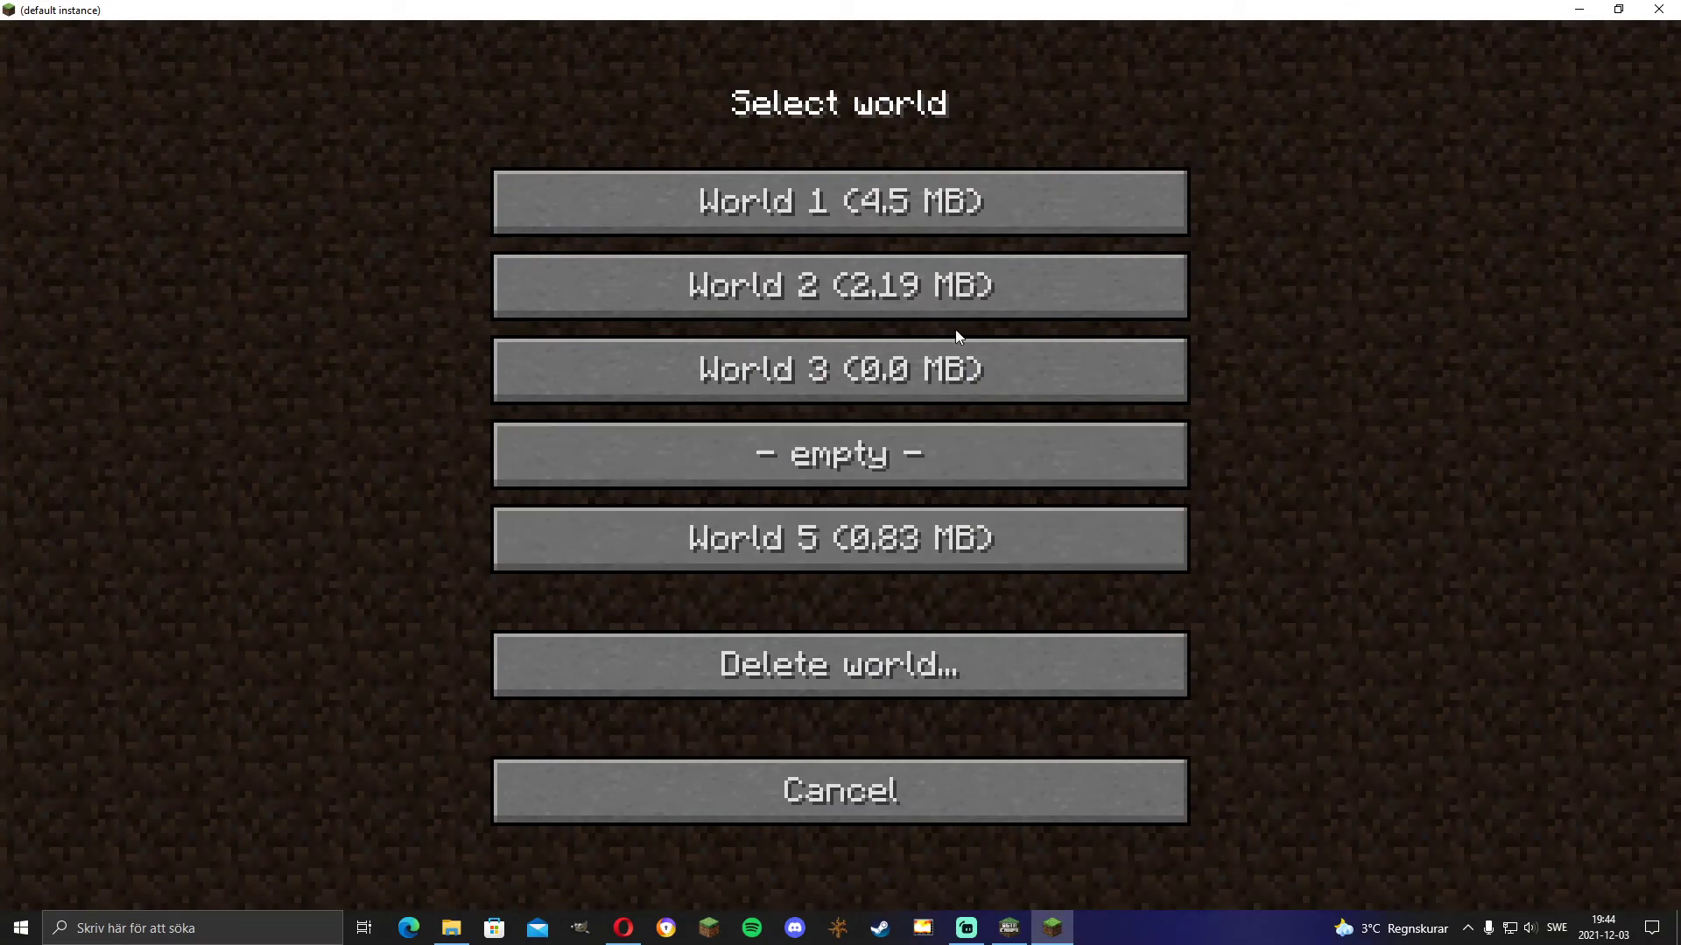
pyautogui.click(961, 291)
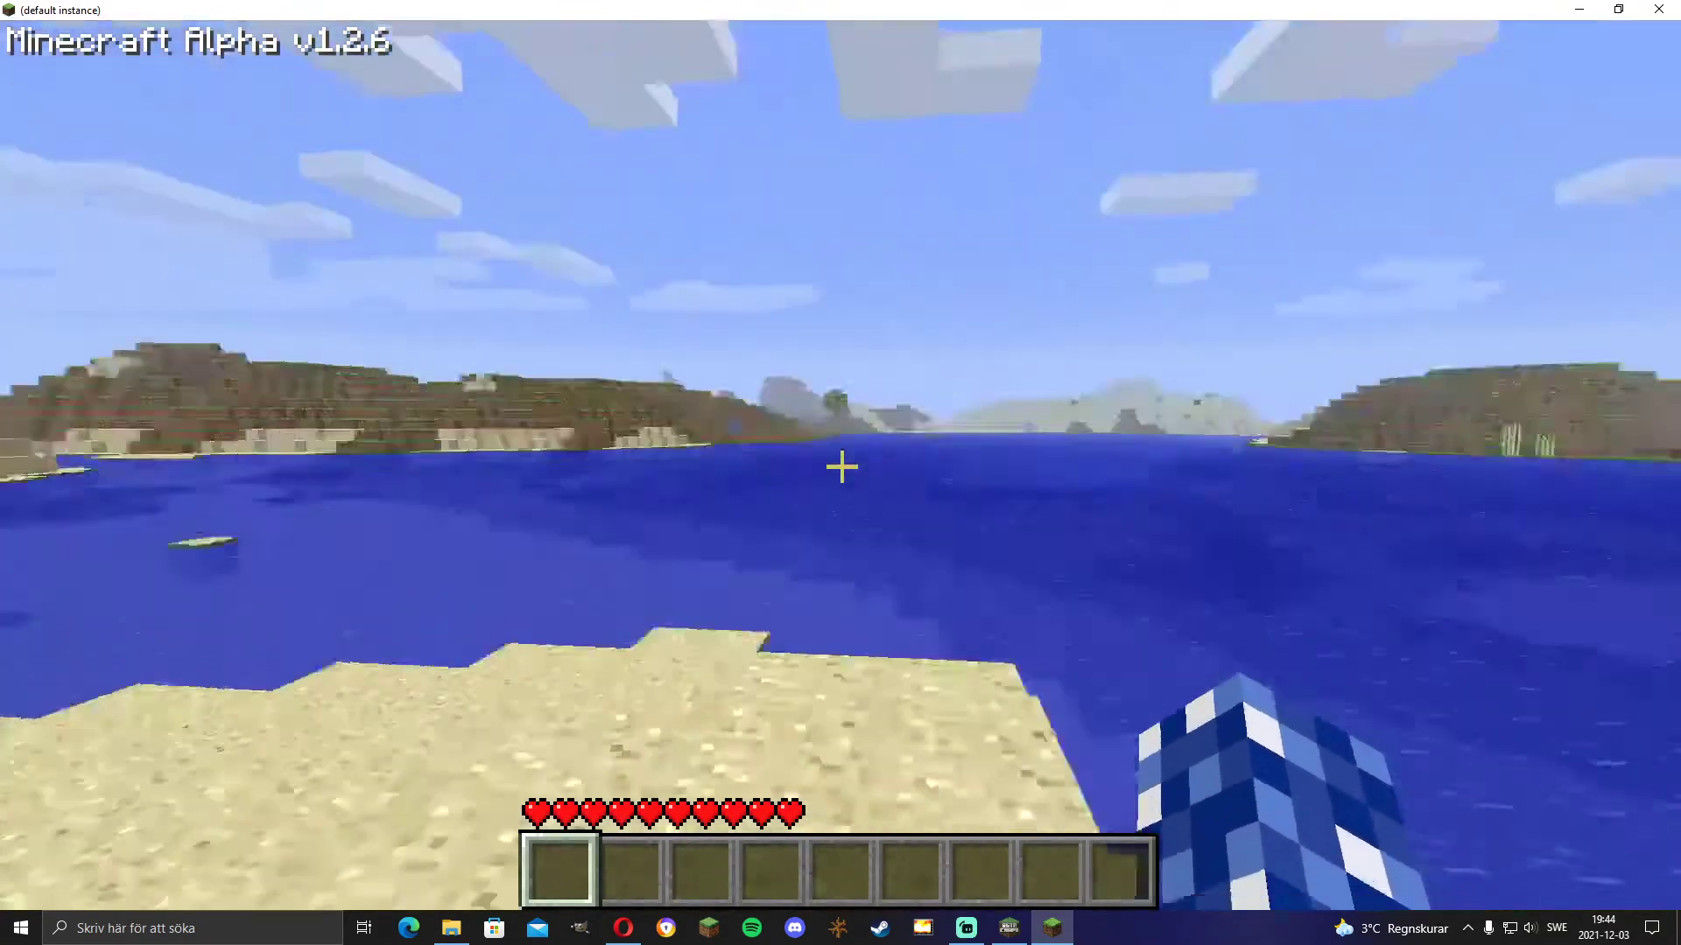
pyautogui.press('e')
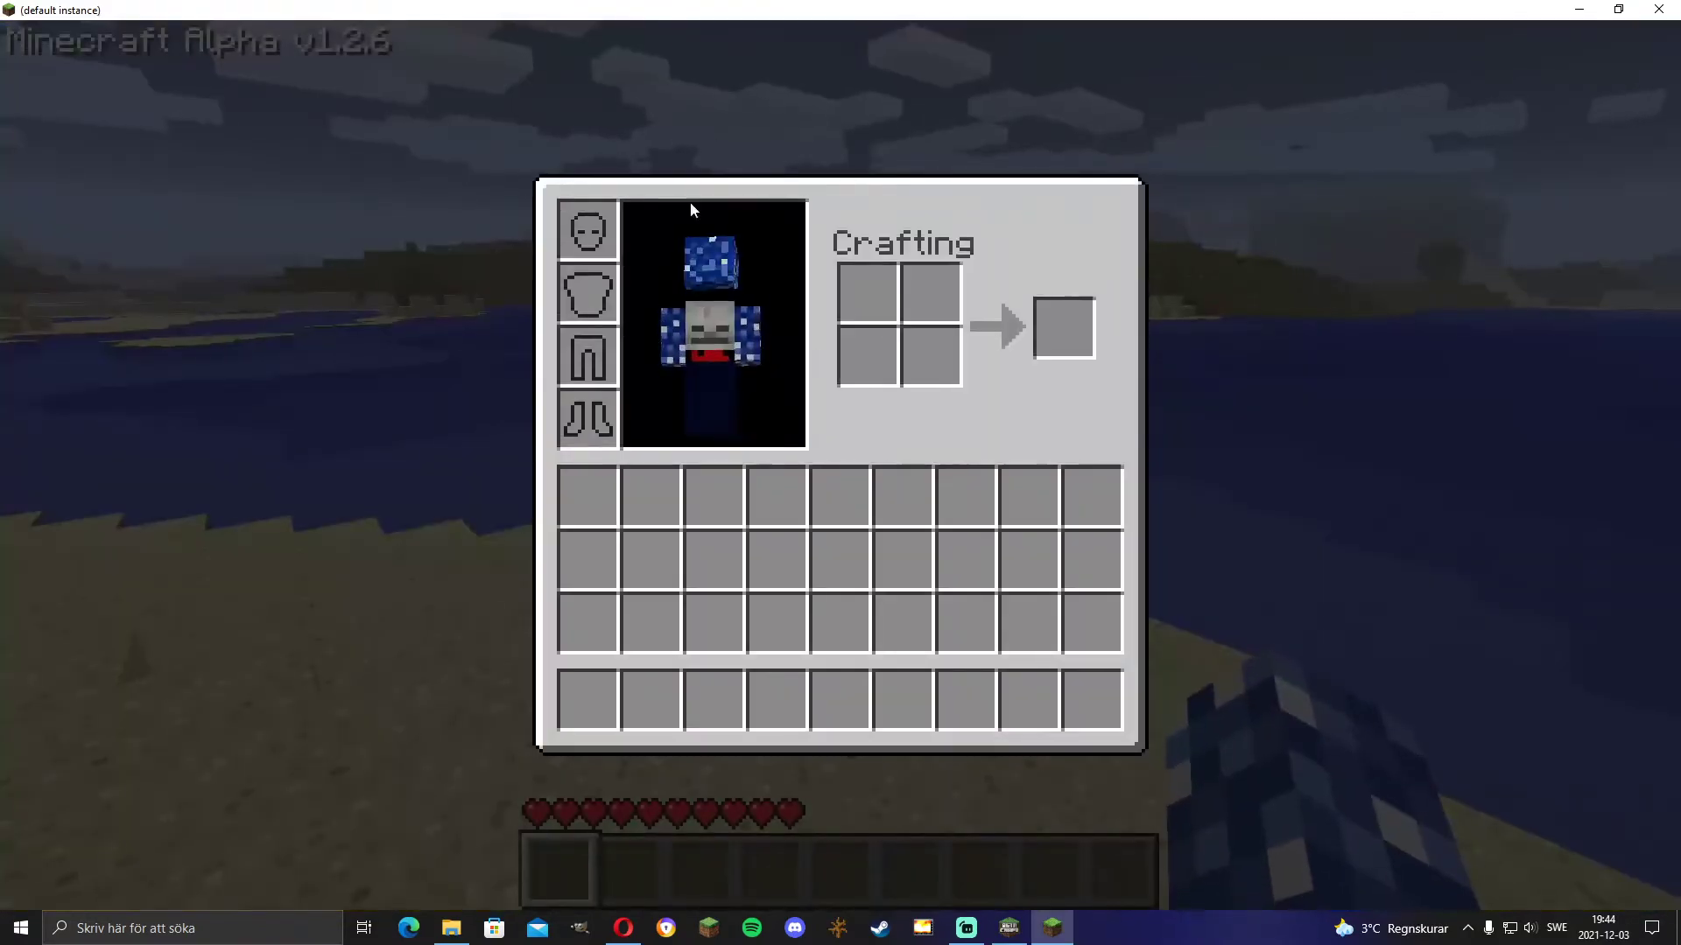
pyautogui.press('e')
# Step: Walk around the sandy island in World 2 and look over the surrounding terrain
pyautogui.click(842, 467)
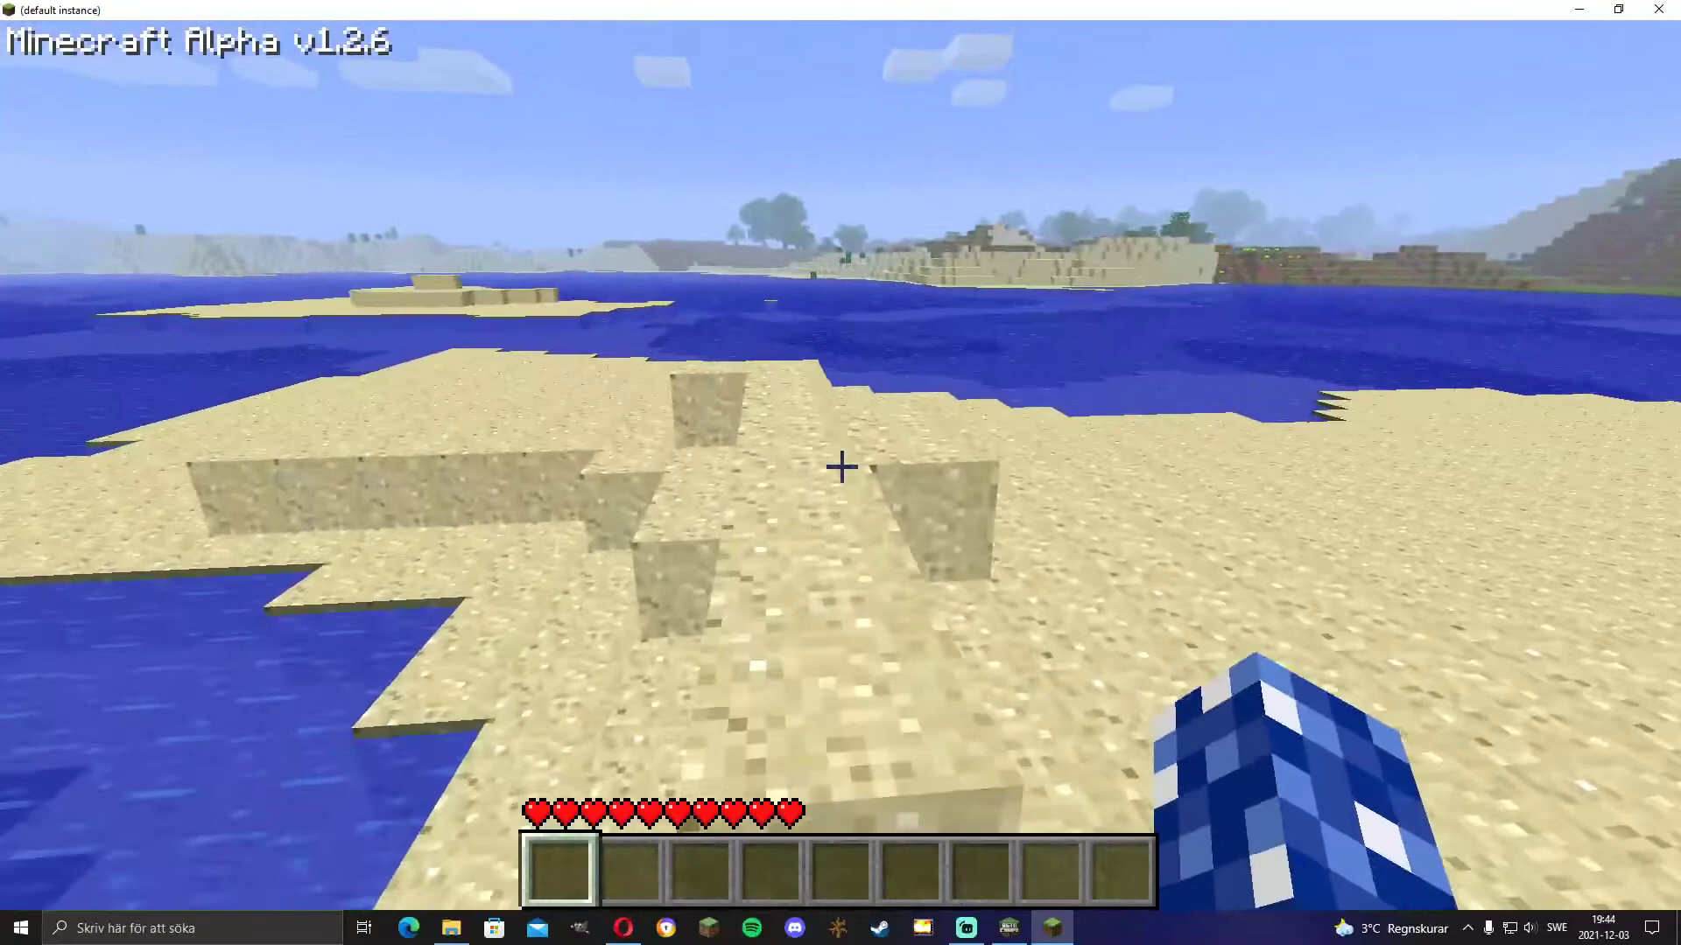
pyautogui.press('w')
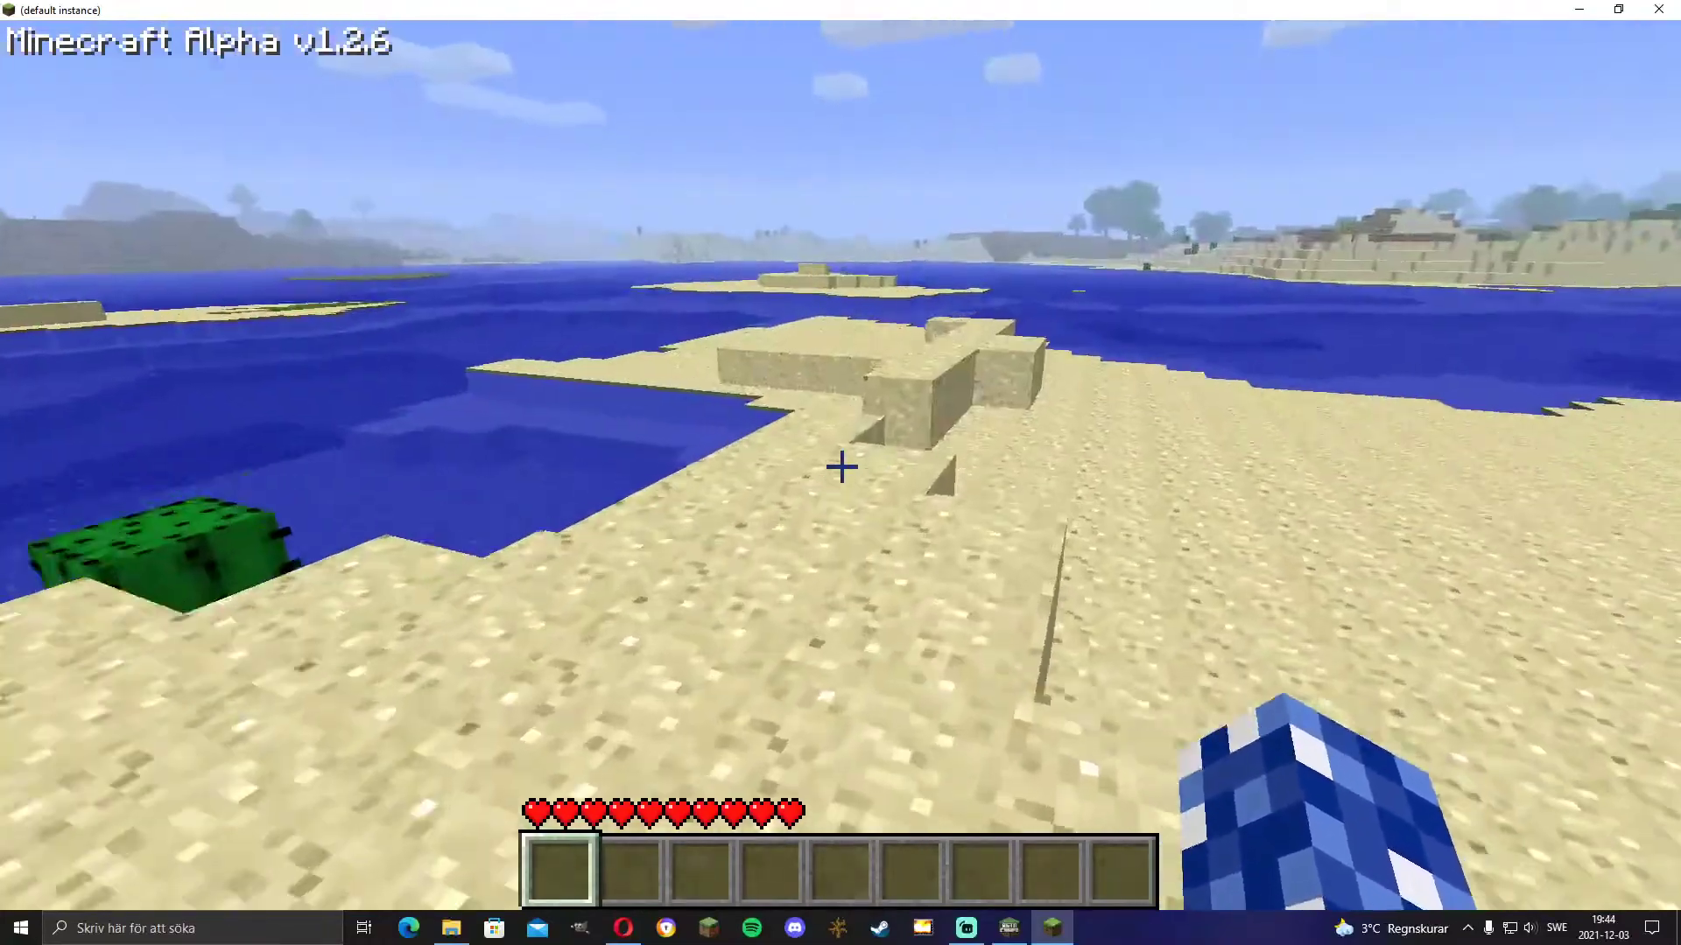
pyautogui.press('w')
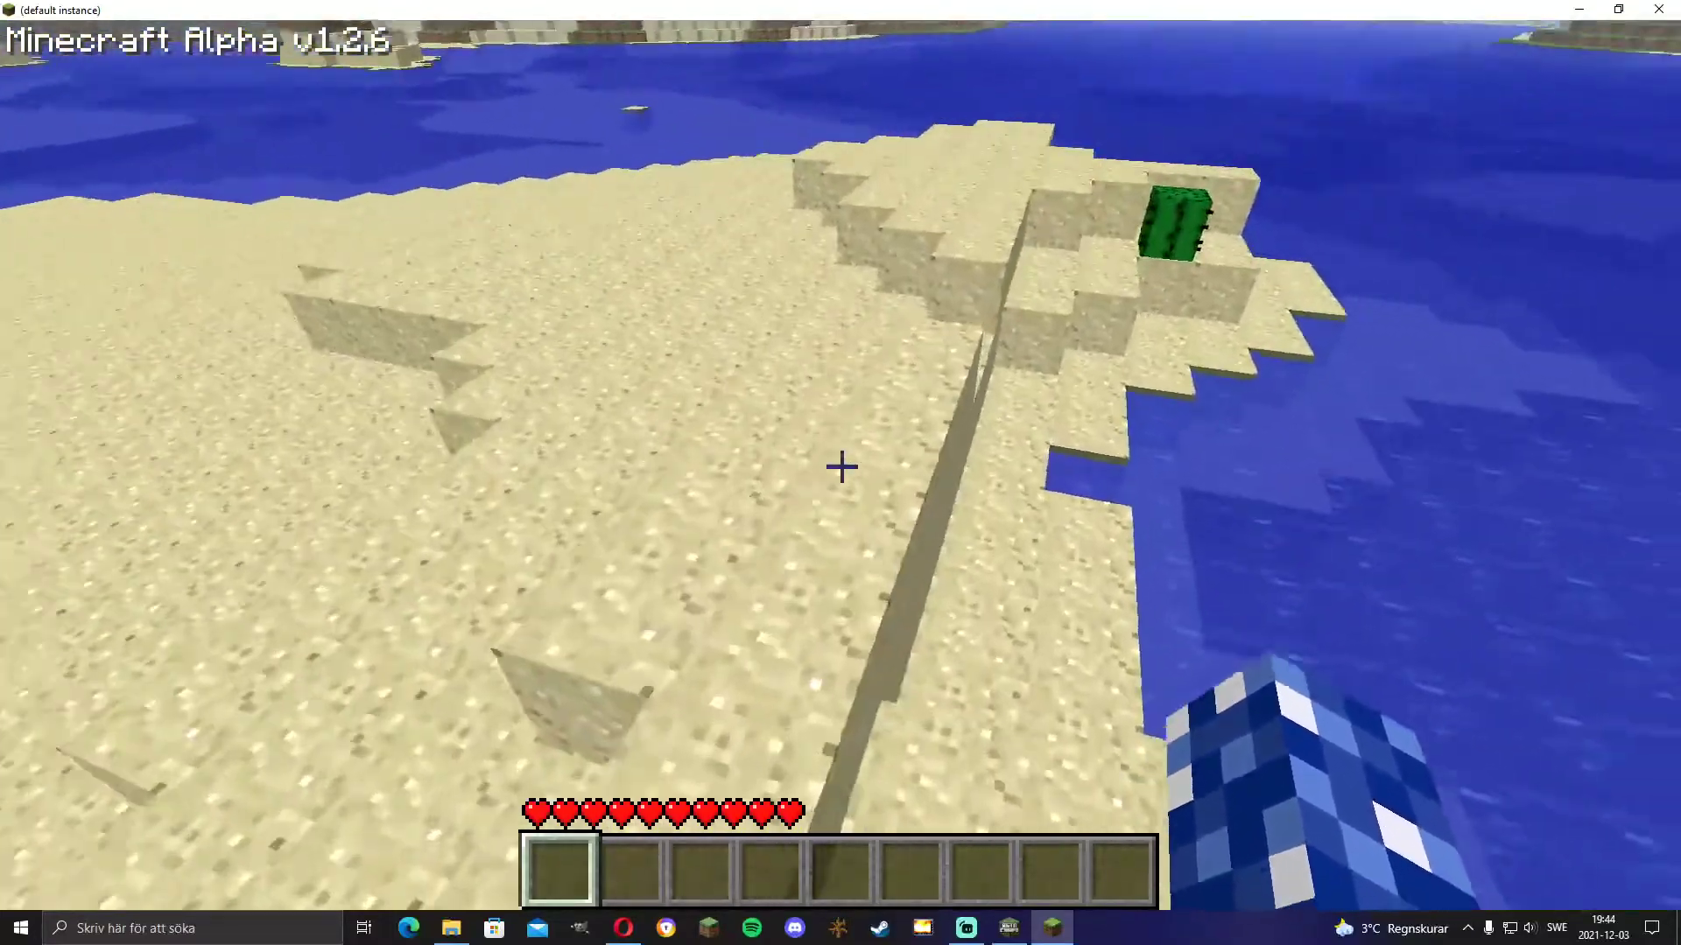
pyautogui.press('w')
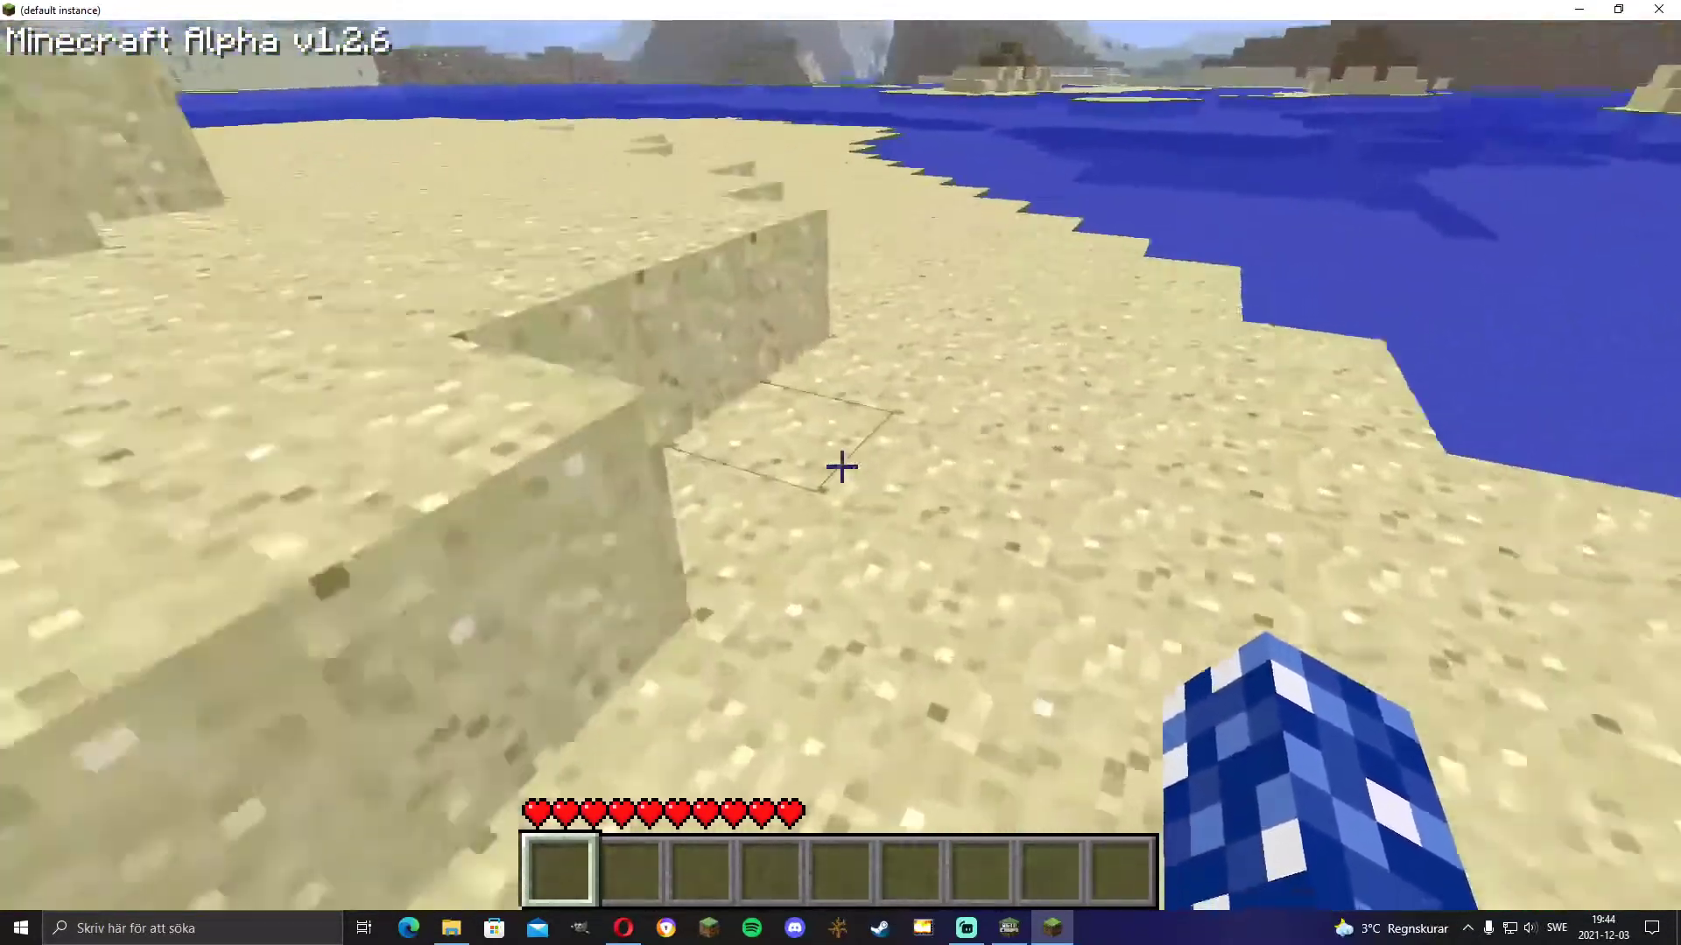
pyautogui.press('w')
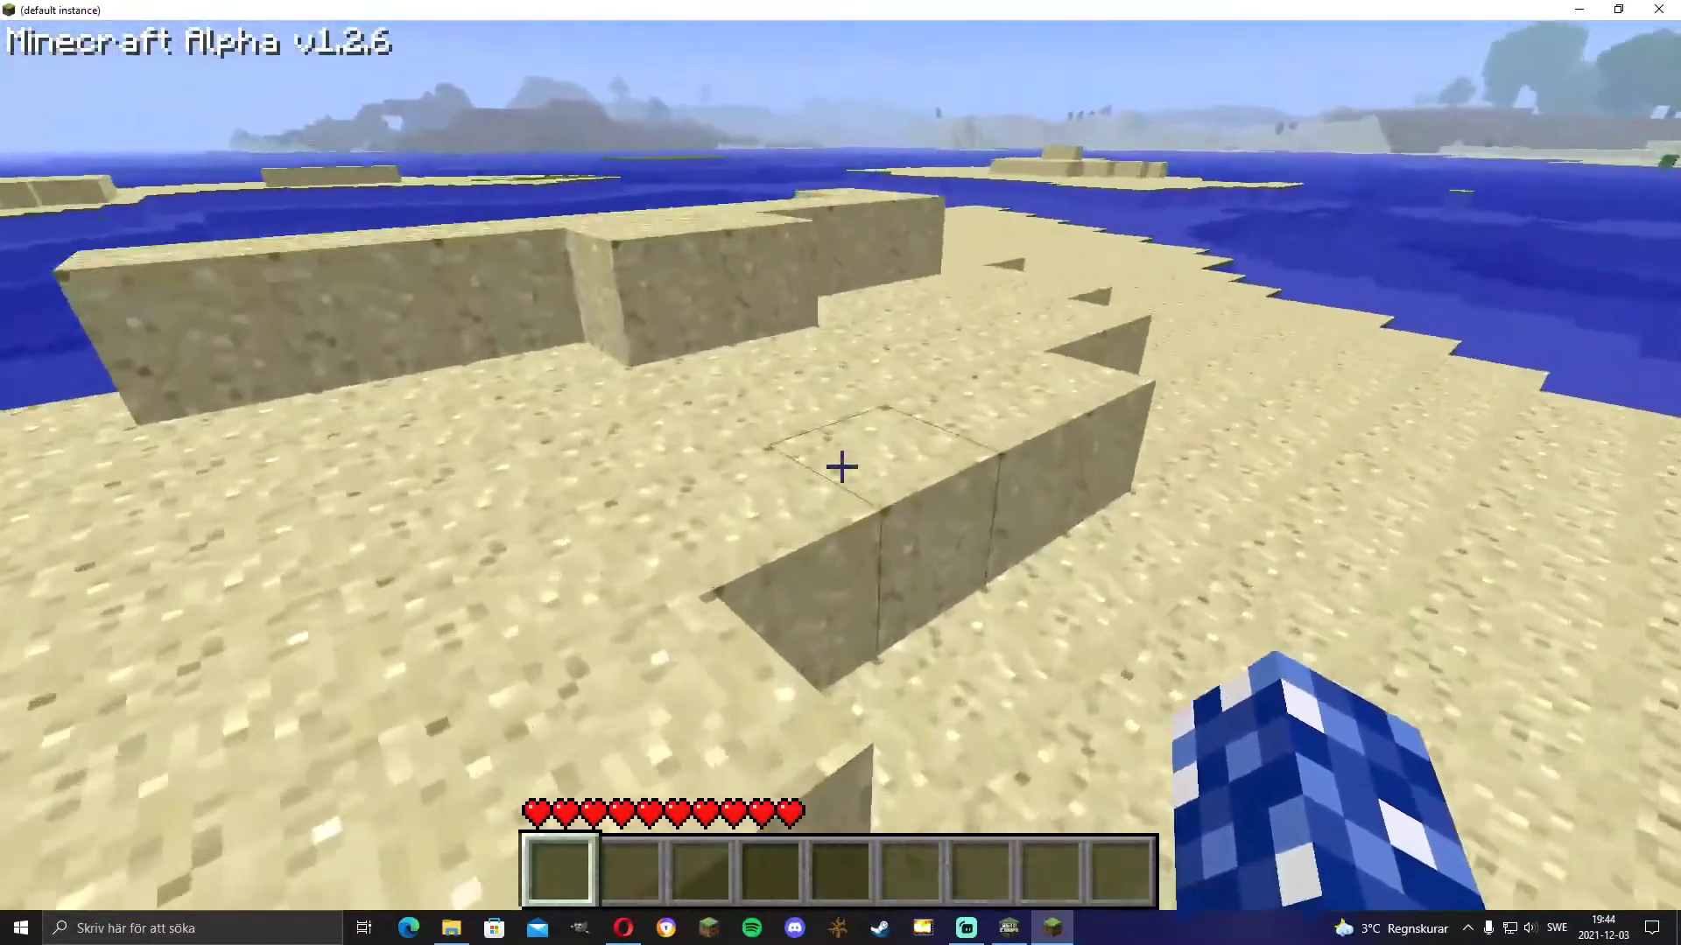
pyautogui.press('w')
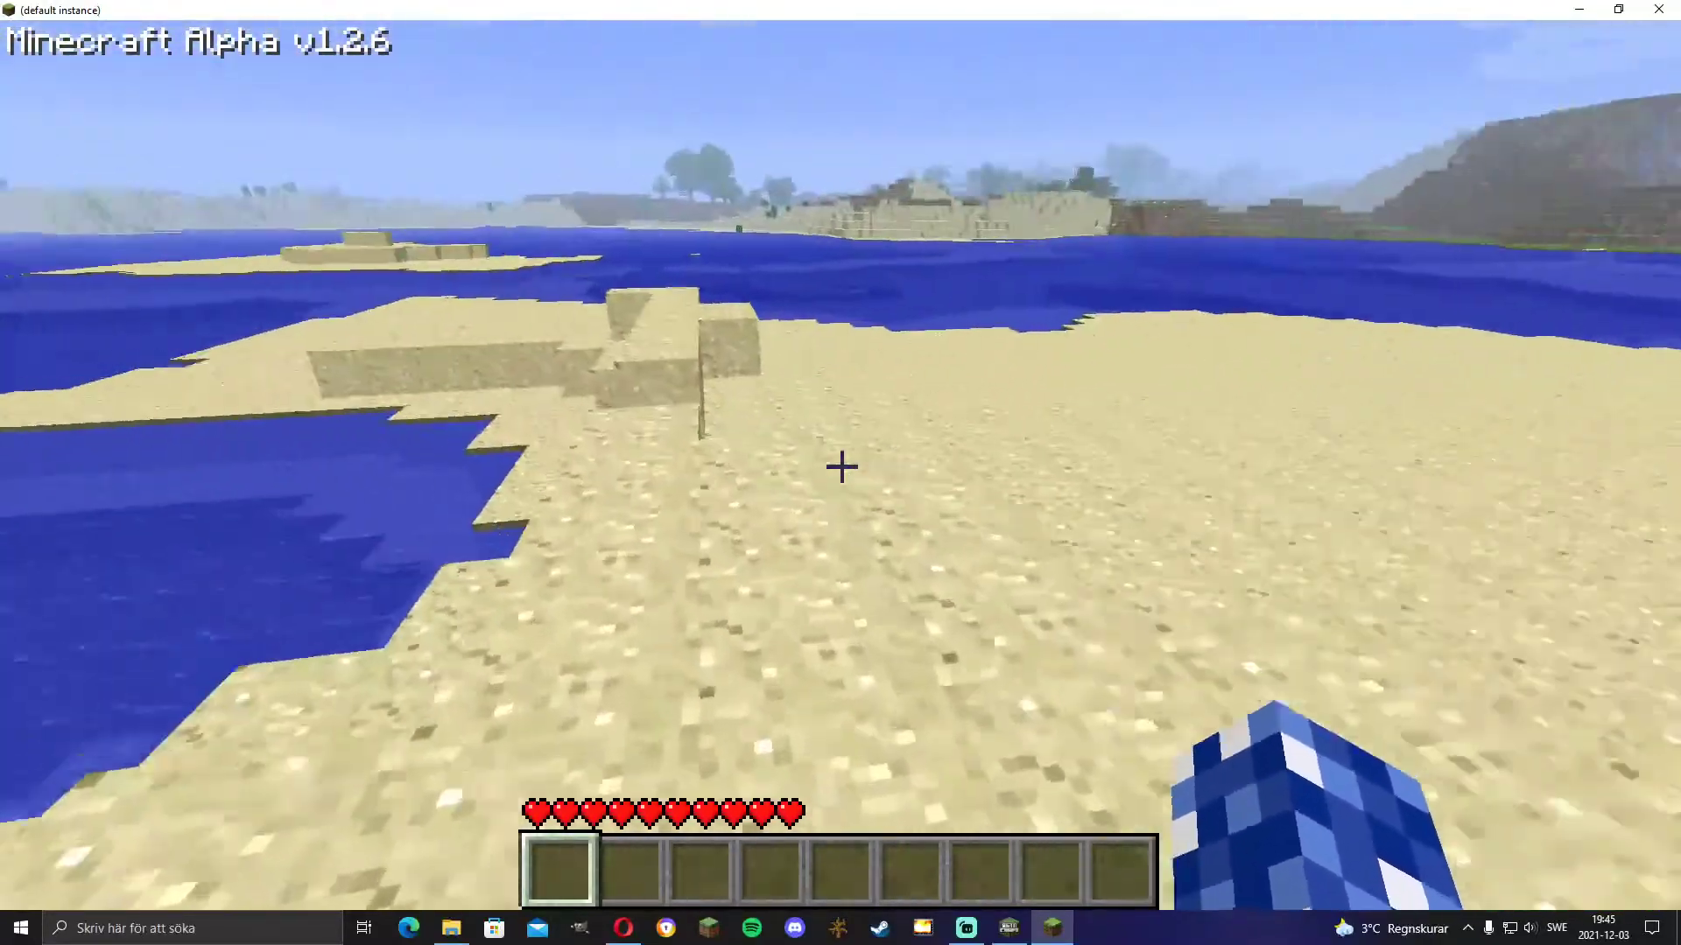
pyautogui.press('w')
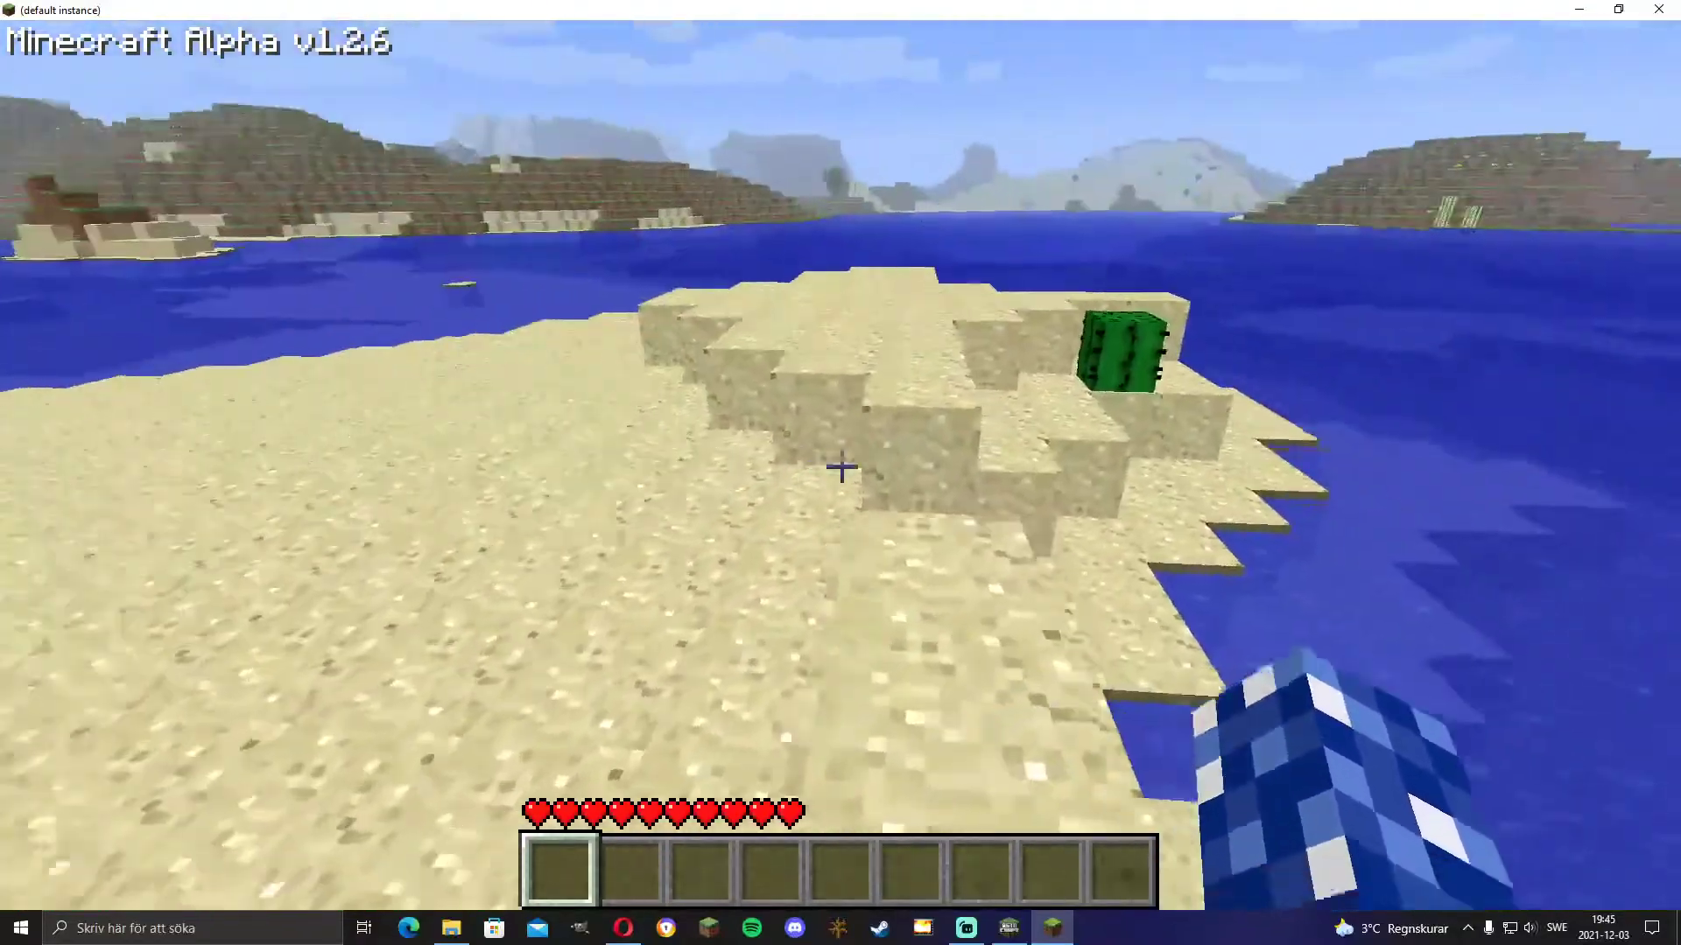
pyautogui.press('w')
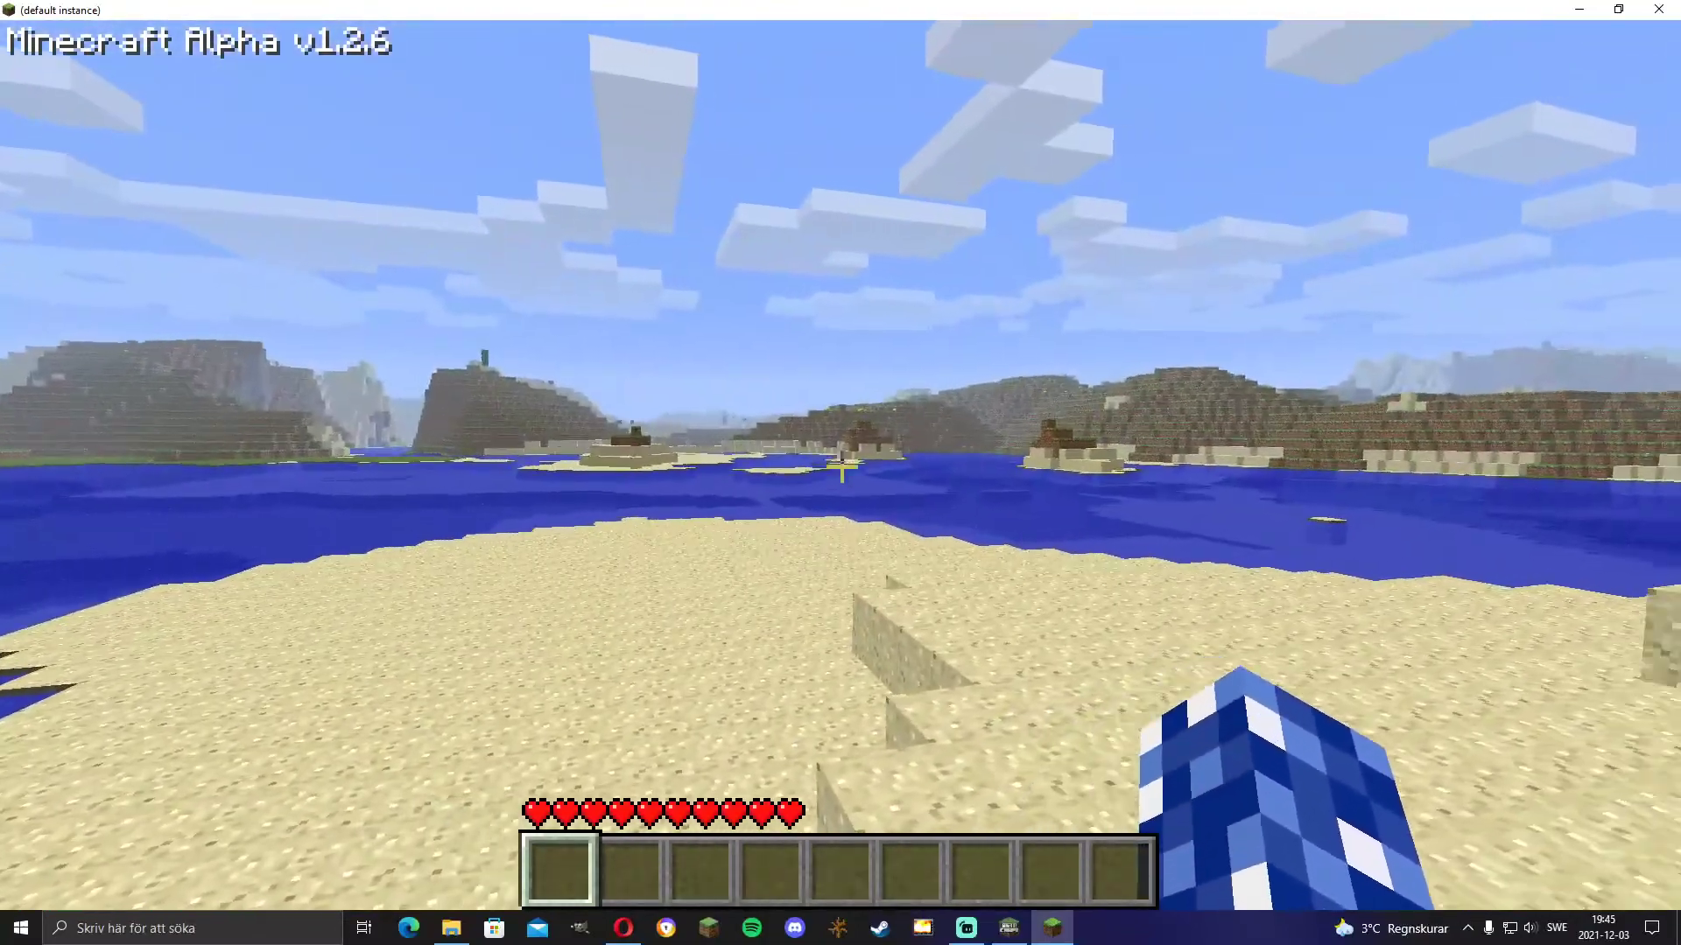
pyautogui.press('w')
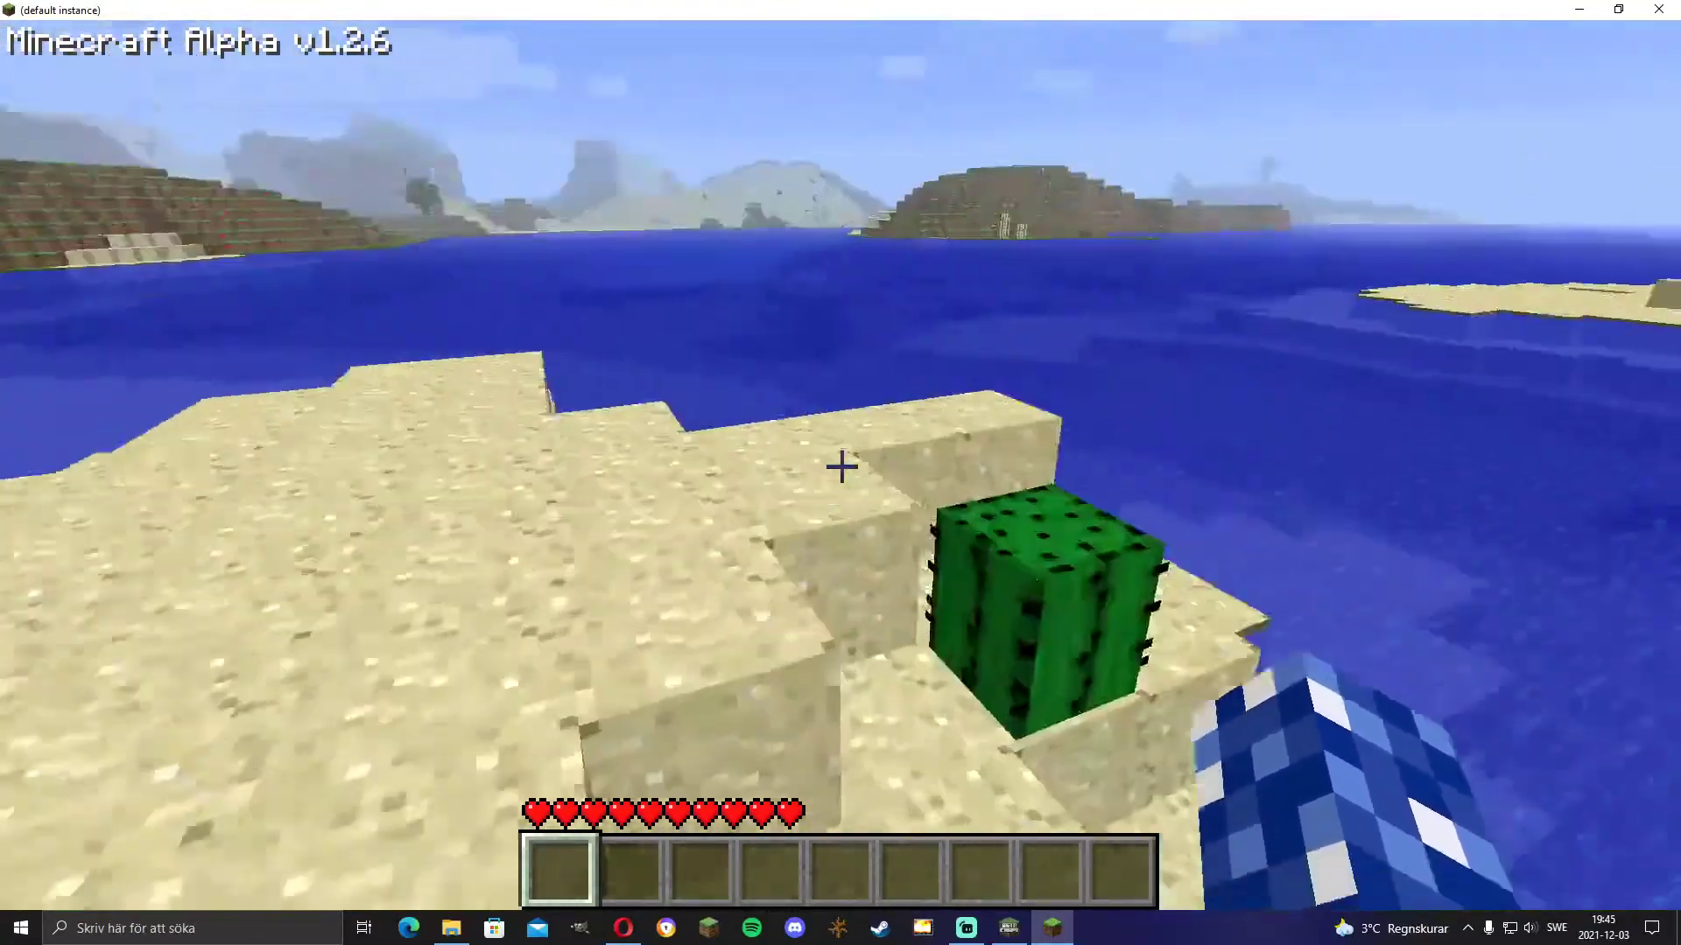